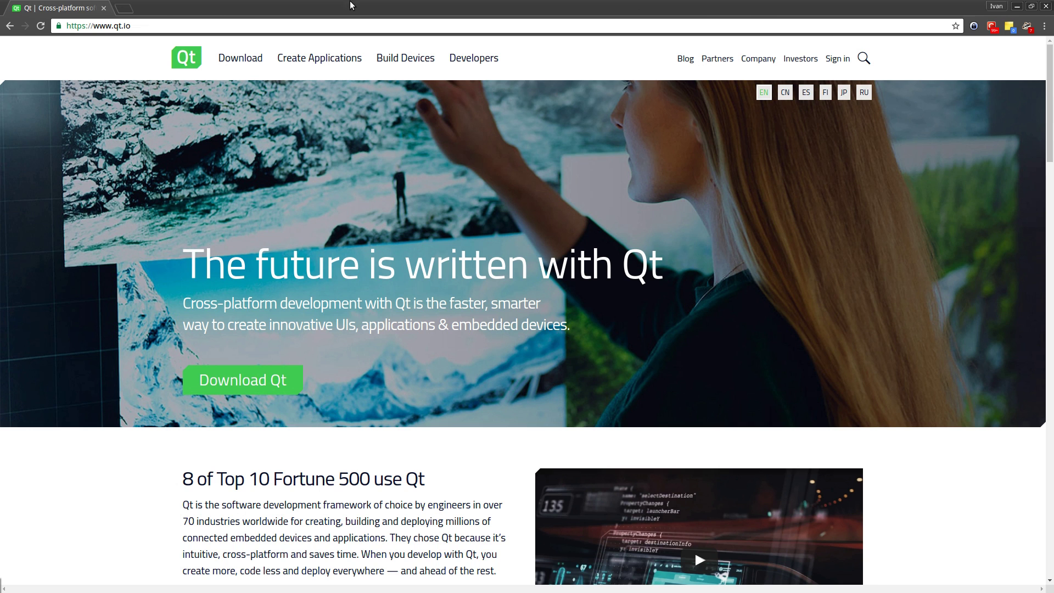
# Open the open-source download page on the Qt website and show all available downloads
pyautogui.click(240, 61)
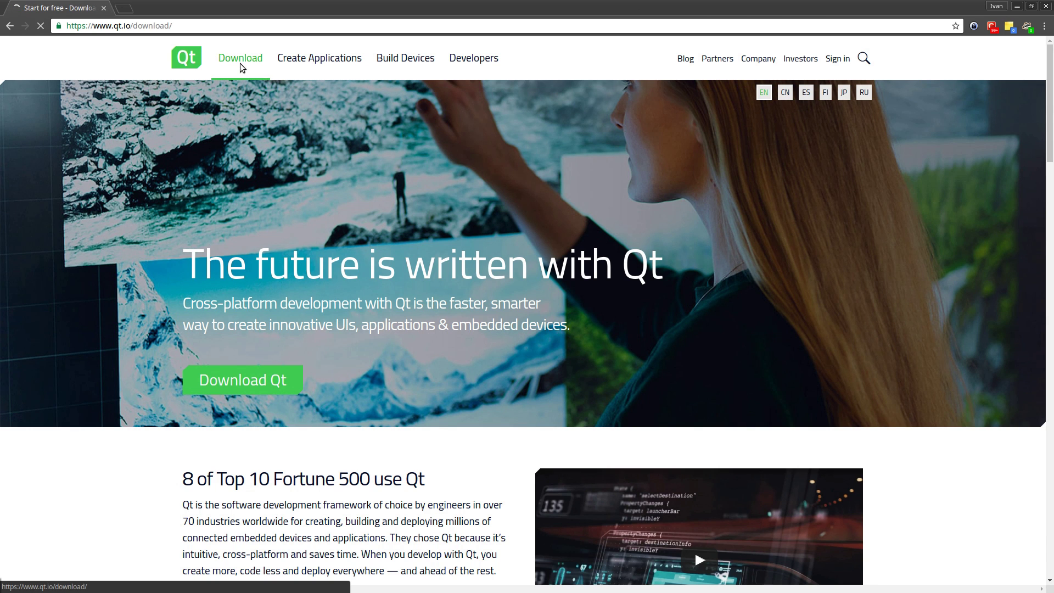
pyautogui.scroll(-6, 397, 334)
pyautogui.scroll(-20, 411, 320)
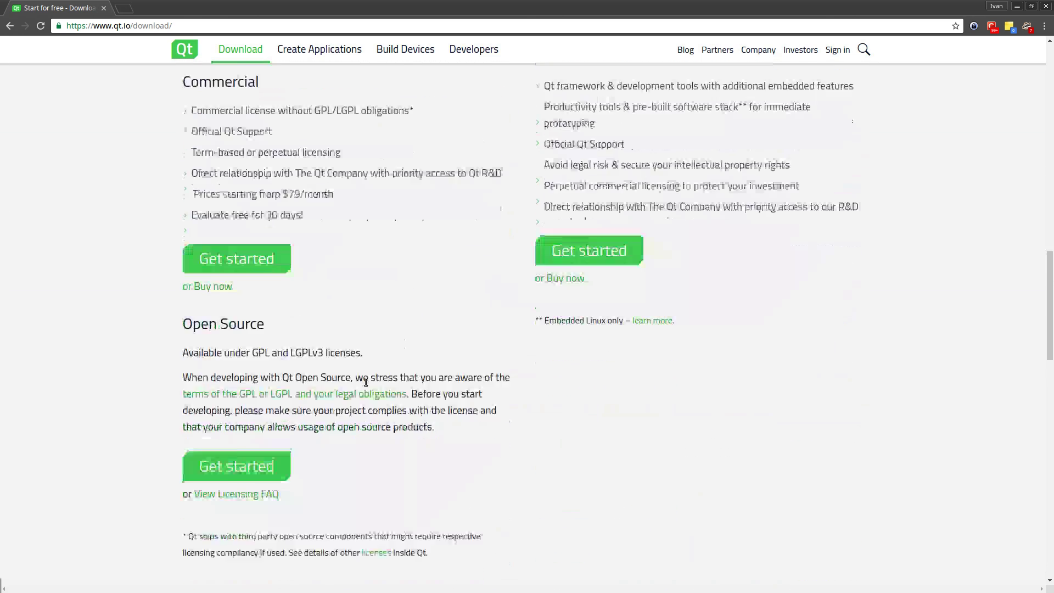
pyautogui.moveTo(183, 222); pyautogui.dragTo(264, 221)
pyautogui.click(237, 368)
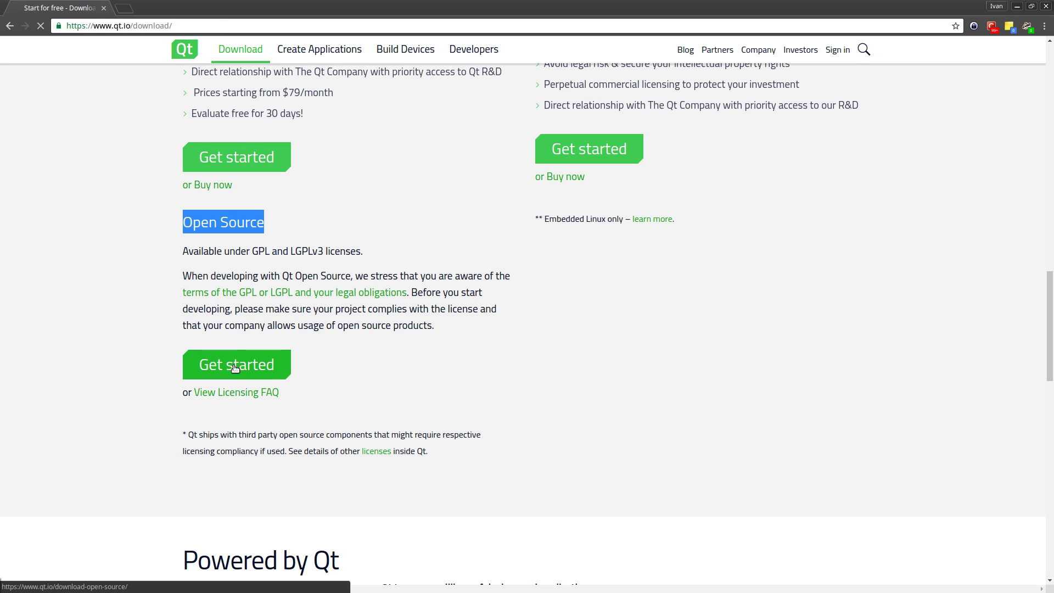
pyautogui.scroll(-5, 242, 351)
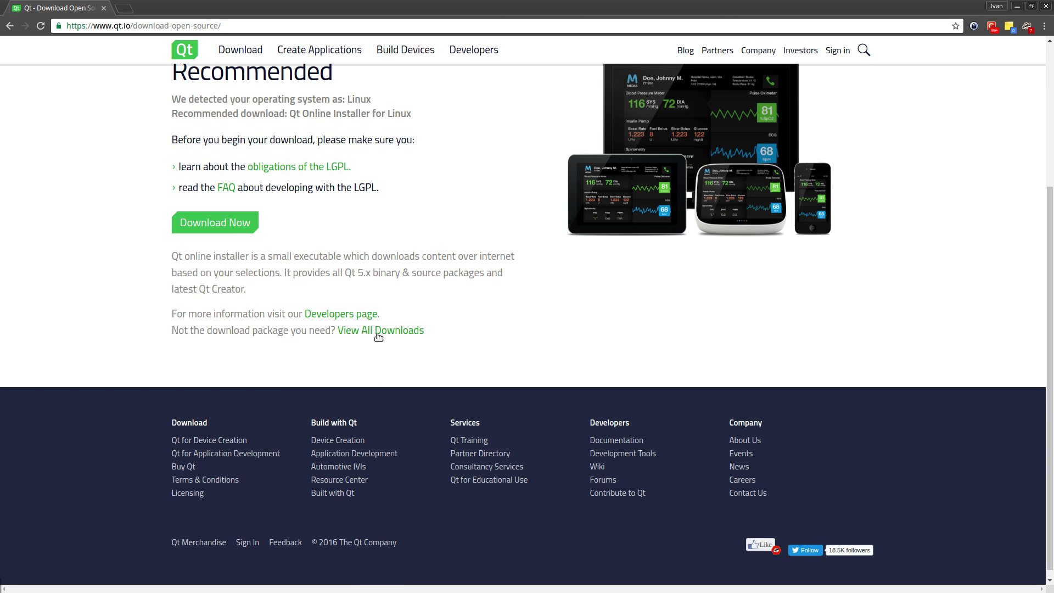
pyautogui.click(402, 332)
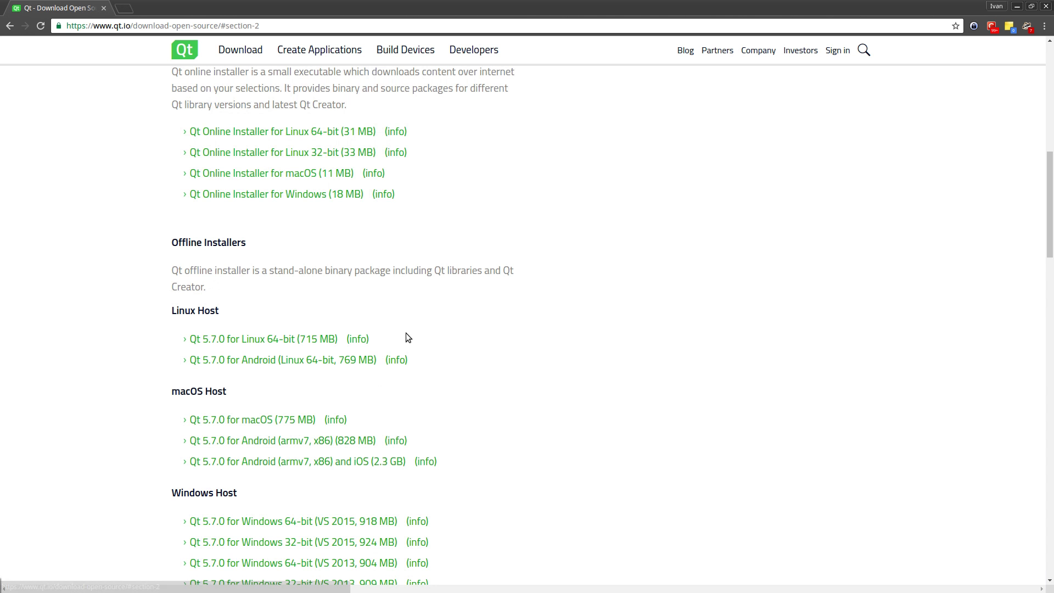
# Locate the standalone Qt Creator installers in the list of open-source downloads
pyautogui.scroll(10, 419, 306)
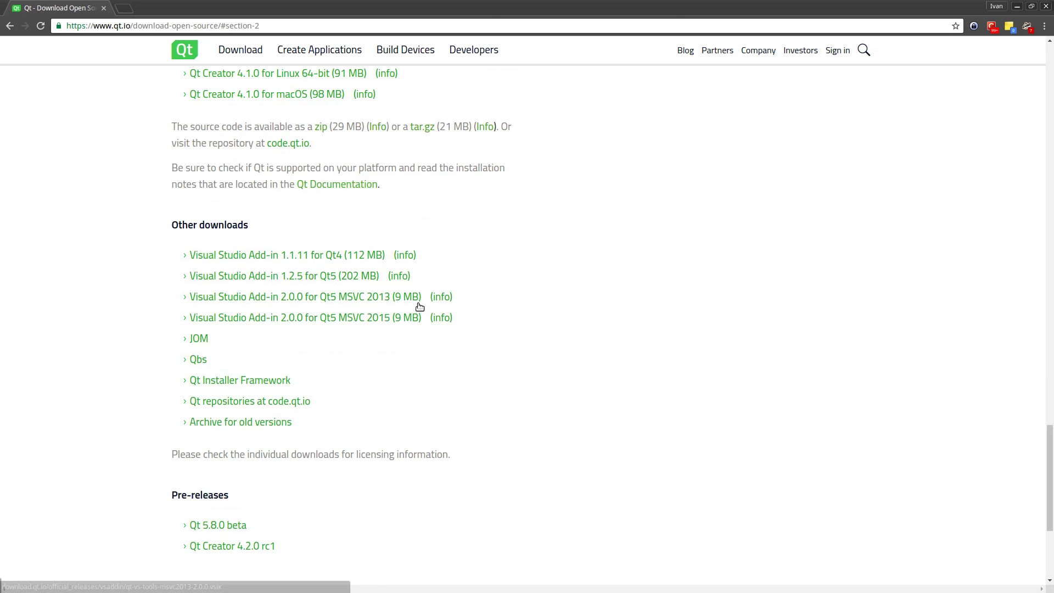
pyautogui.moveTo(232, 270); pyautogui.dragTo(169, 270)
pyautogui.click(244, 269)
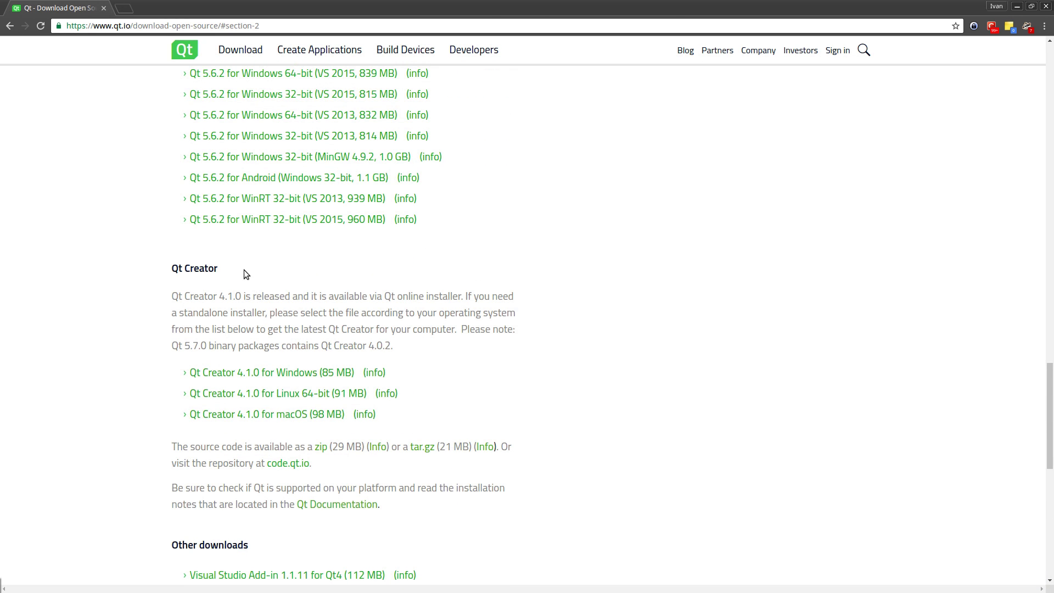
pyautogui.scroll(-1, 244, 269)
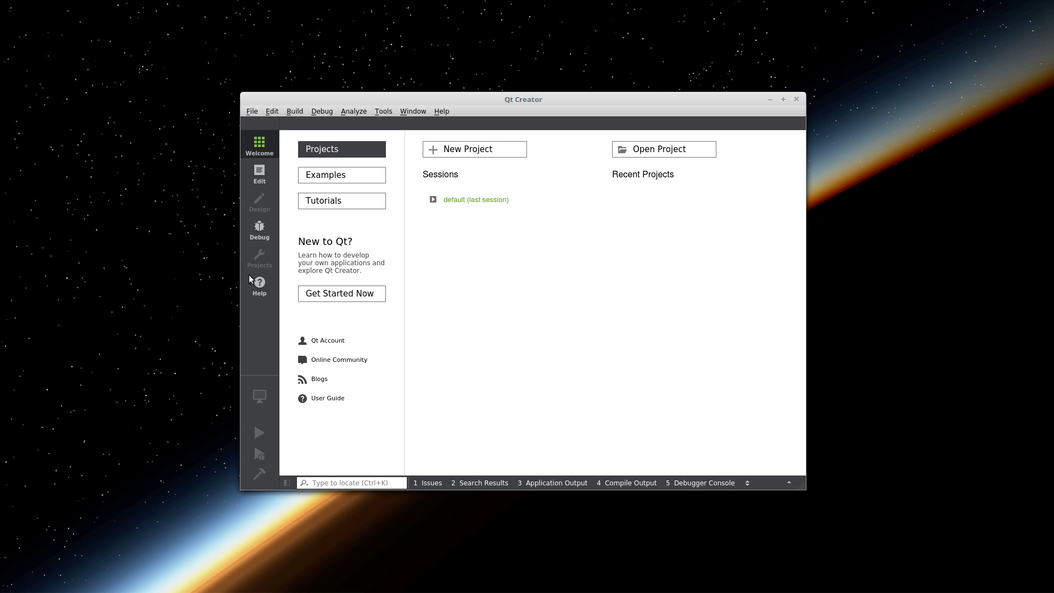
# Switch to Qt Creator and start a new project with the Import Existing Project template
pyautogui.click(479, 149)
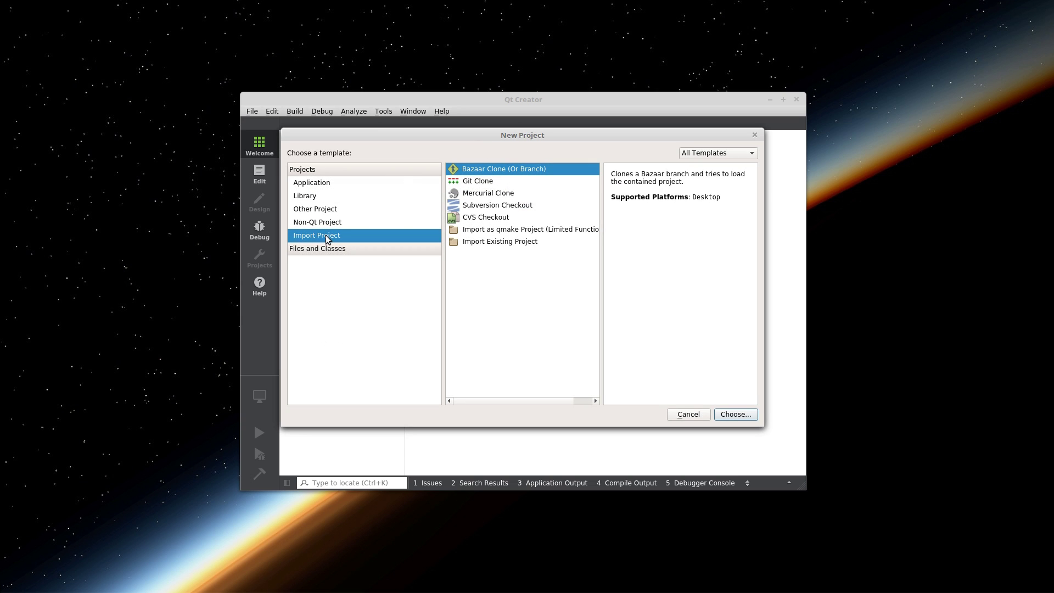
pyautogui.click(499, 247)
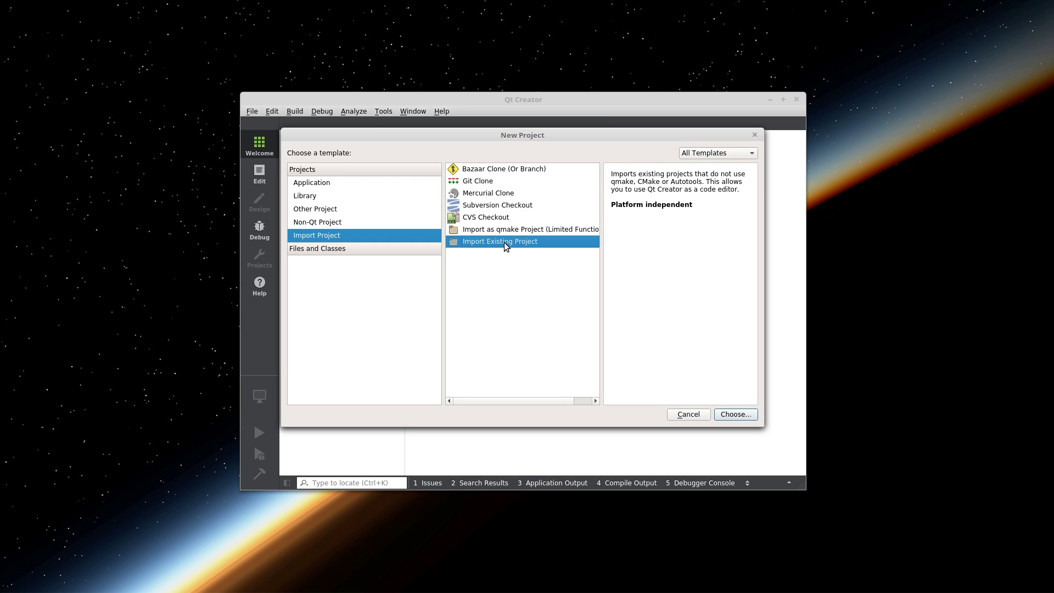
pyautogui.click(737, 415)
# Set the project location to the godot folder inside the home directory's Git folder
pyautogui.click(633, 233)
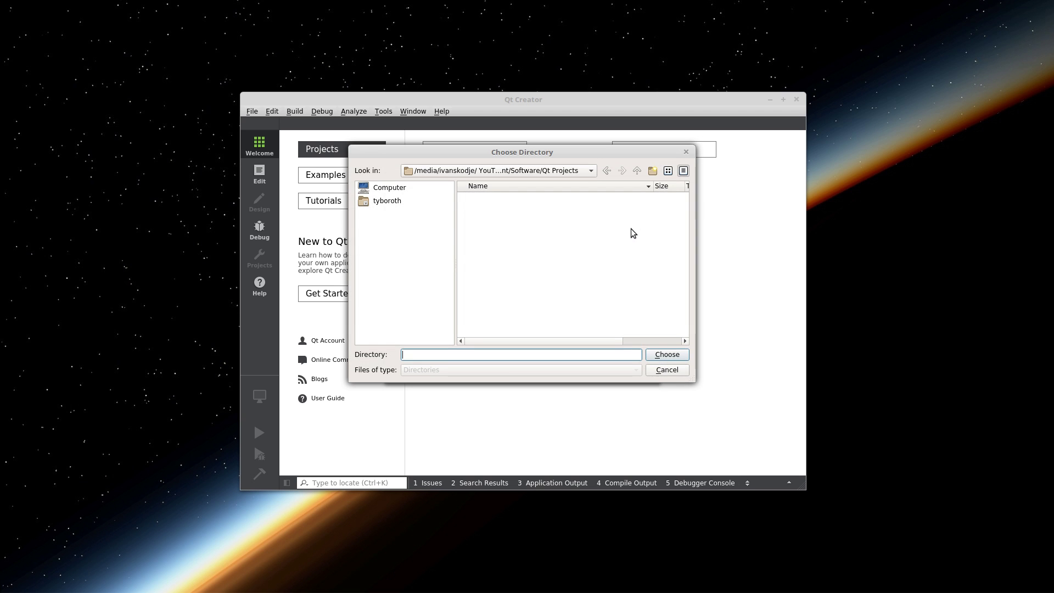
pyautogui.click(387, 200)
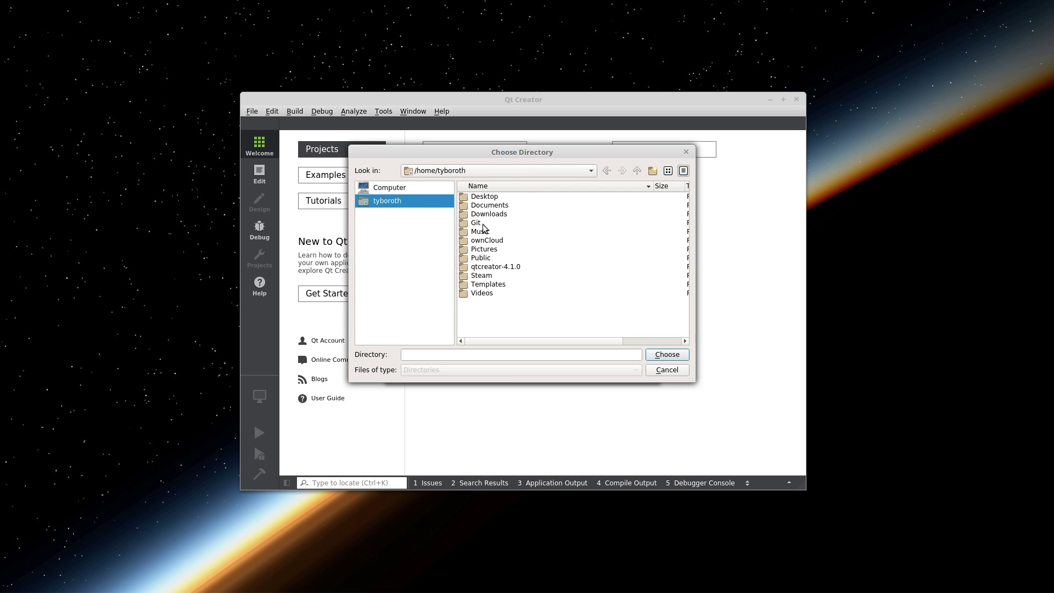
pyautogui.doubleClick(482, 225)
pyautogui.doubleClick(497, 198)
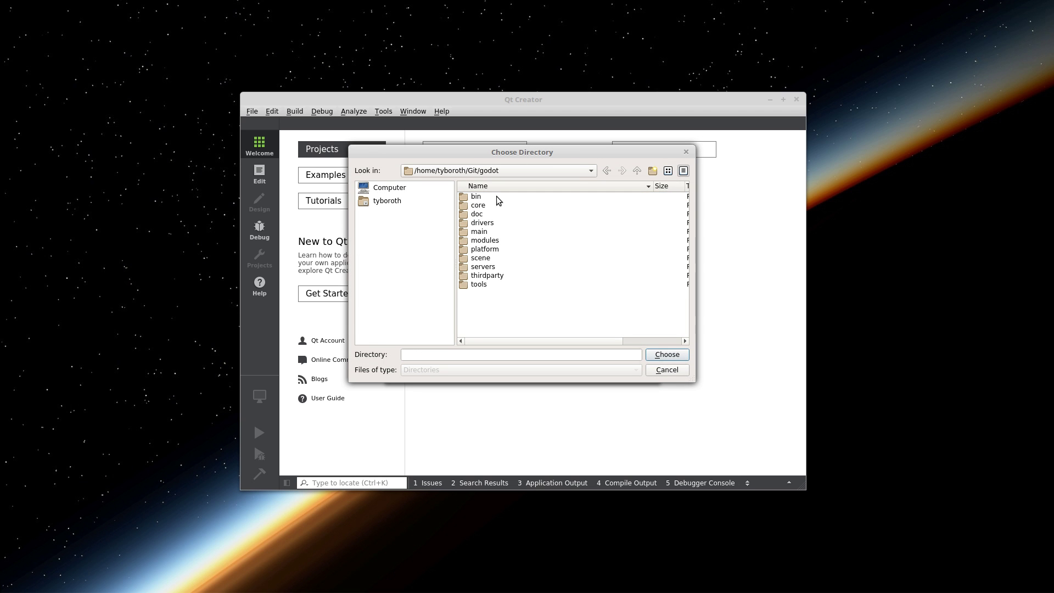
pyautogui.click(680, 357)
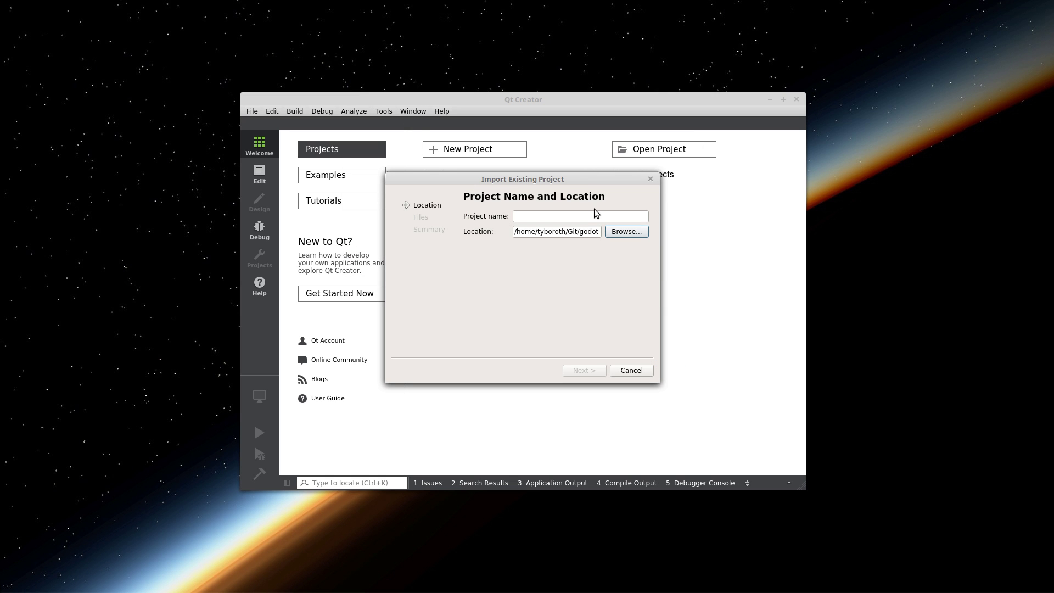
# Name the imported project "Godot" and continue to the file selection
pyautogui.click(618, 214)
pyautogui.write('Godot')
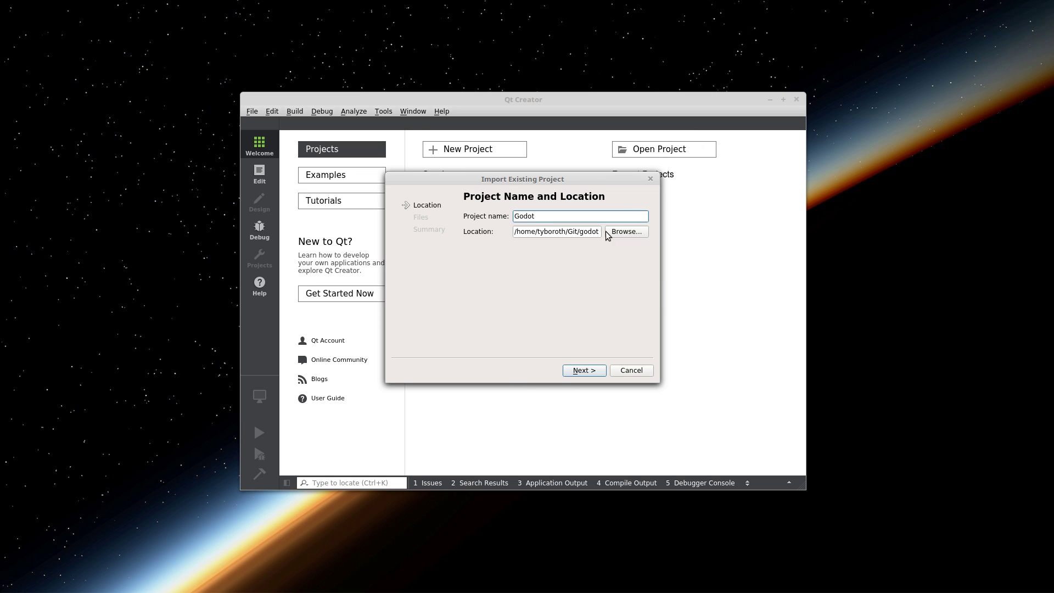
pyautogui.click(585, 370)
# Add *.java; to the patterns of shown files, apply the filter and continue to the project management page
pyautogui.moveTo(636, 174); pyautogui.dragTo(585, 126)
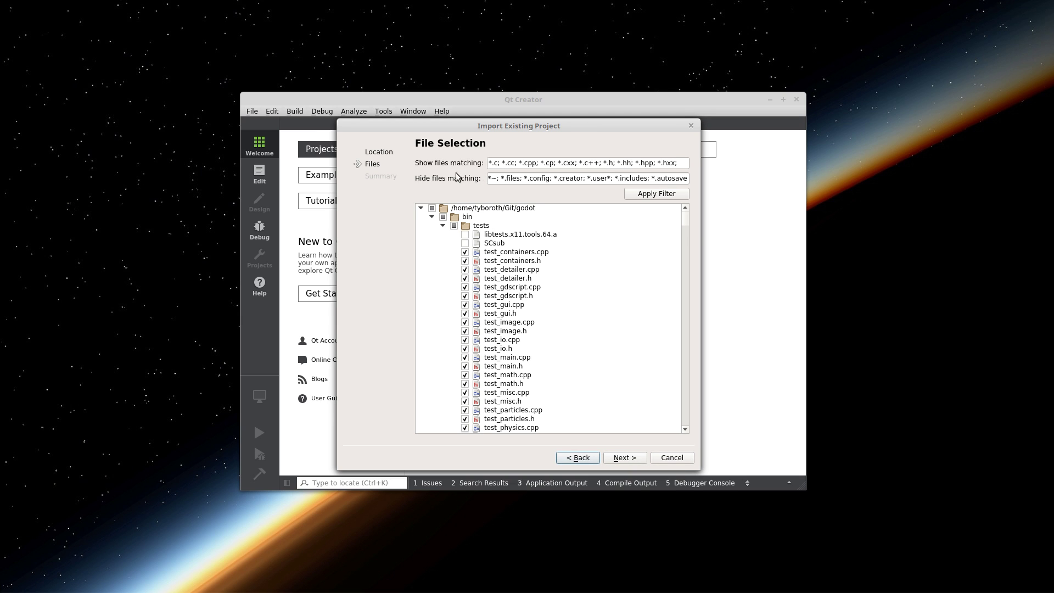
pyautogui.click(684, 165)
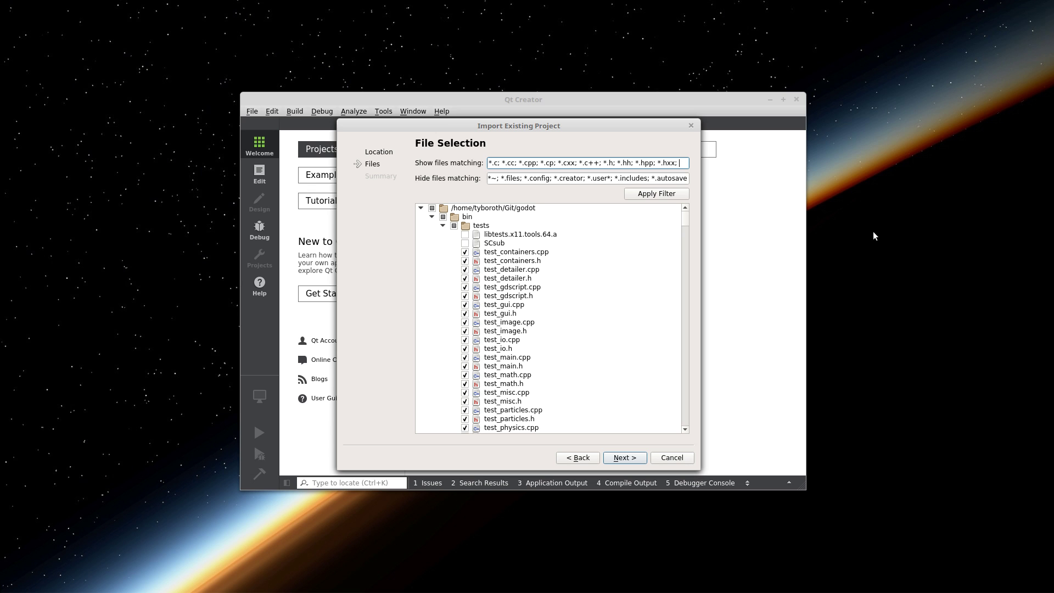
pyautogui.write('*.java;')
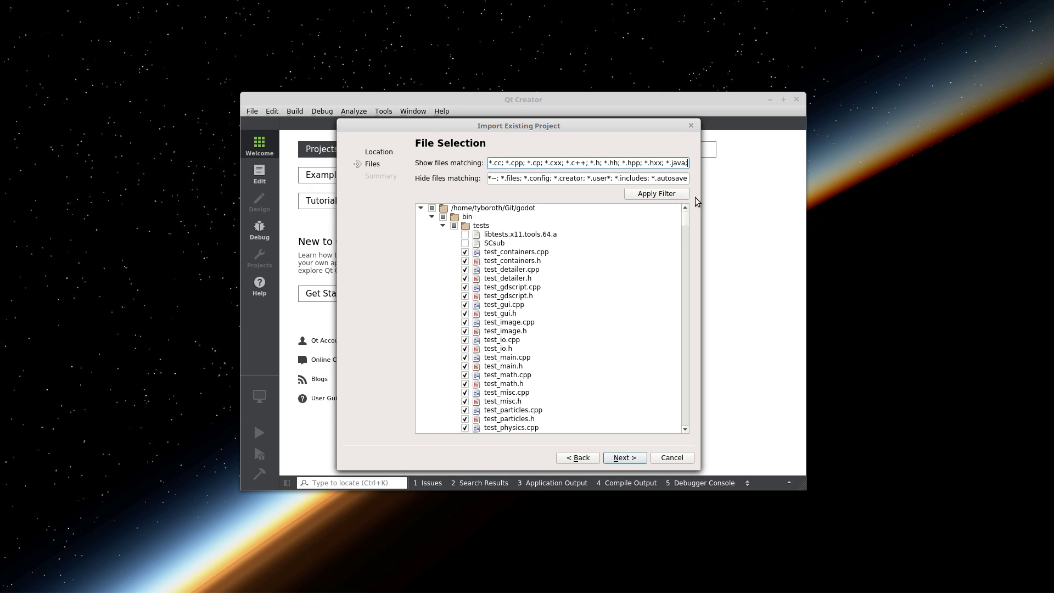
pyautogui.click(666, 195)
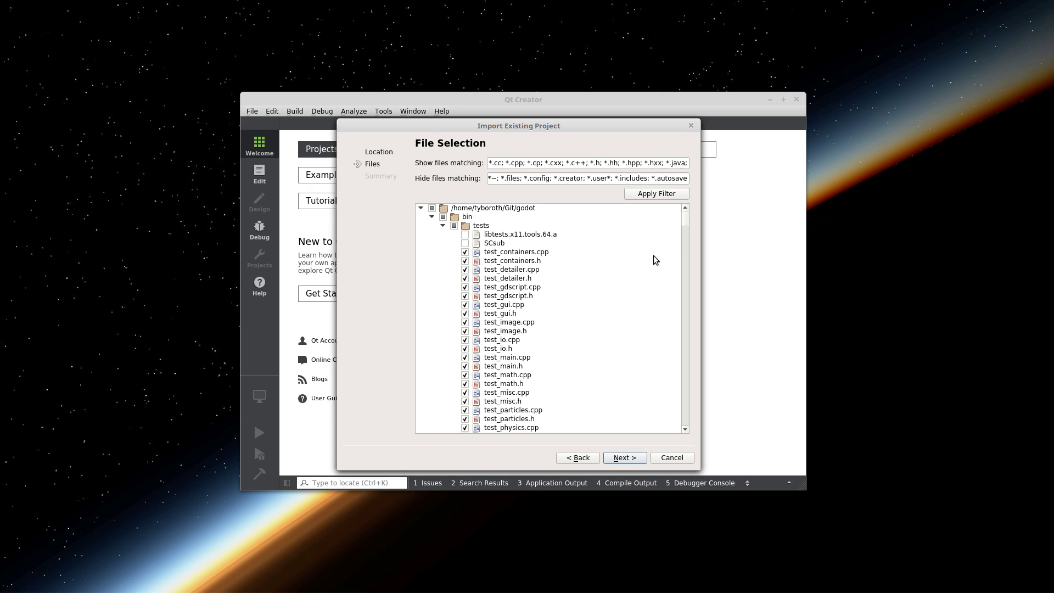
pyautogui.click(624, 459)
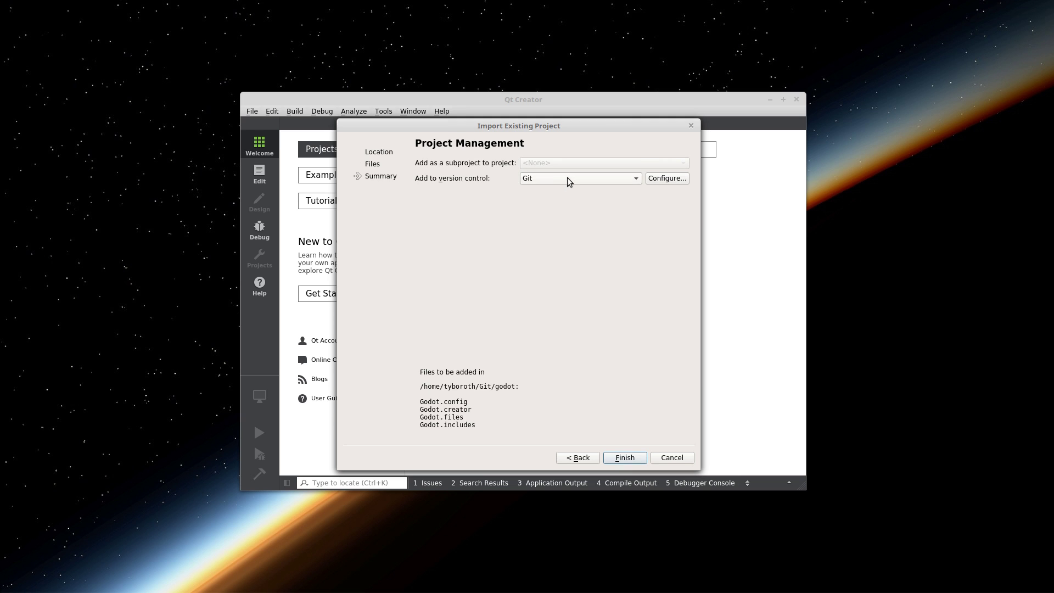
# Choose the version control option for the project and finish the import
pyautogui.click(565, 177)
pyautogui.click(564, 166)
pyautogui.click(624, 458)
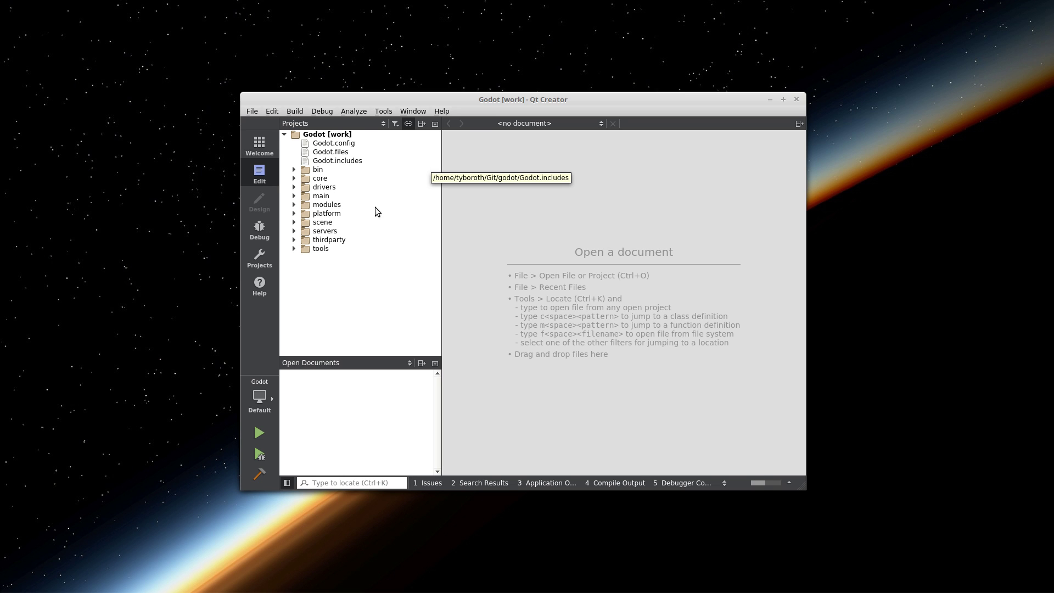
pyautogui.click(260, 433)
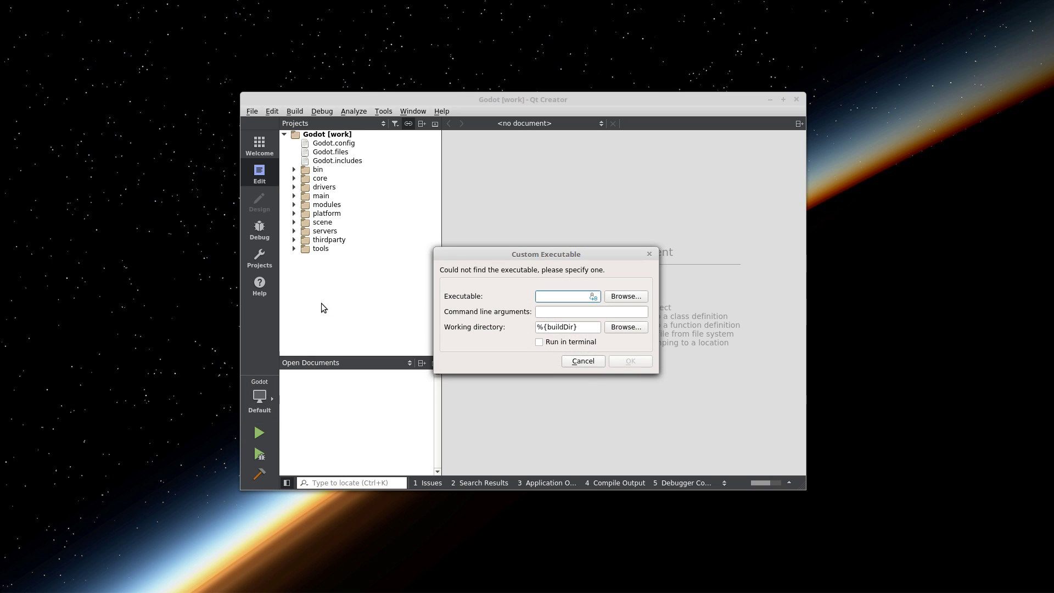
pyautogui.moveTo(487, 248); pyautogui.dragTo(608, 240)
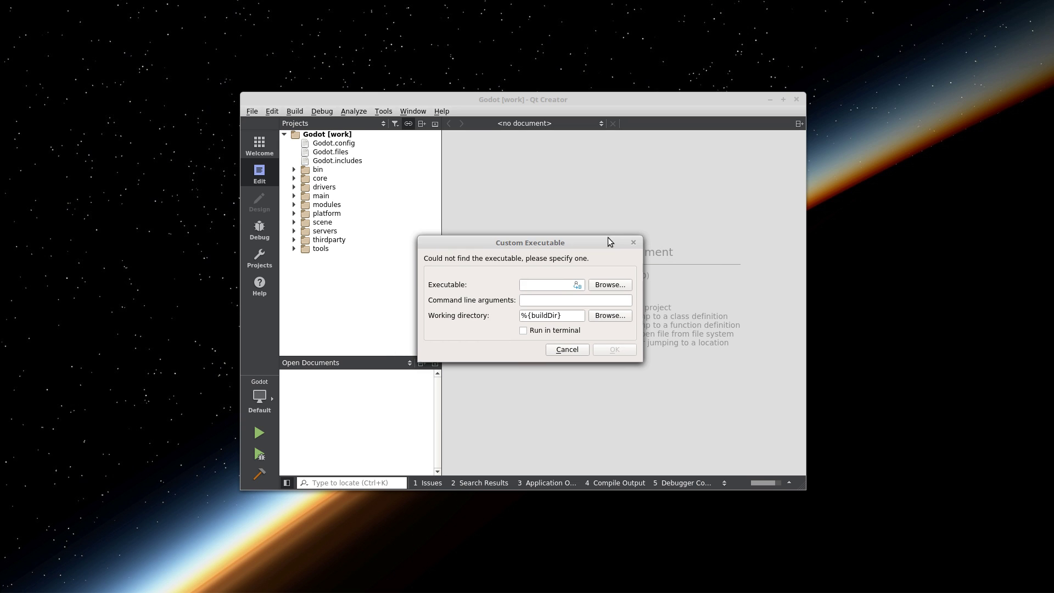
pyautogui.click(636, 242)
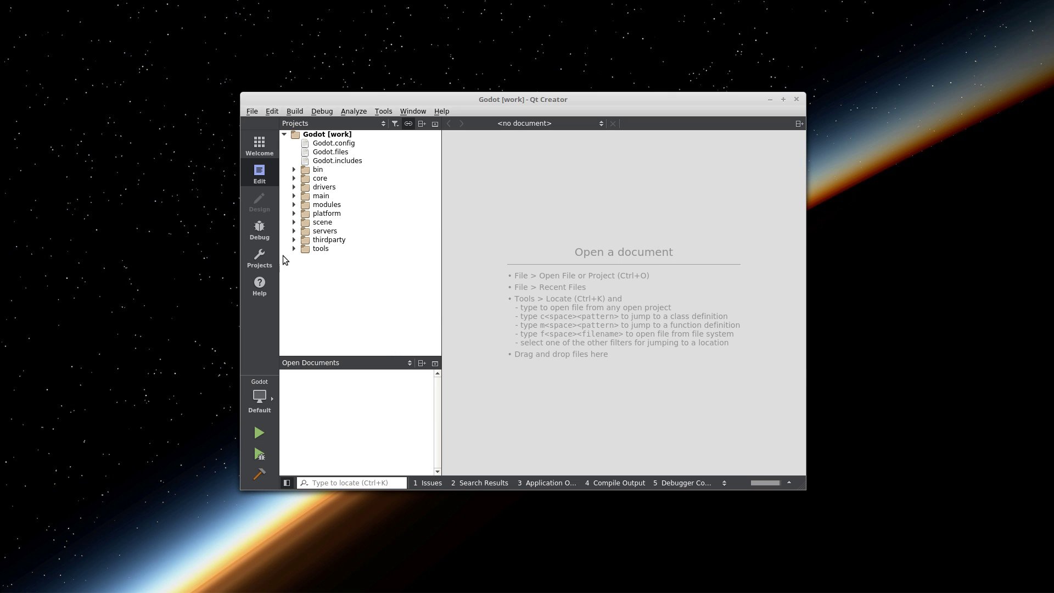
# Clone the Default build configuration as "Godot Build" and remove its "make all" build step and "make clean" clean step
pyautogui.click(260, 256)
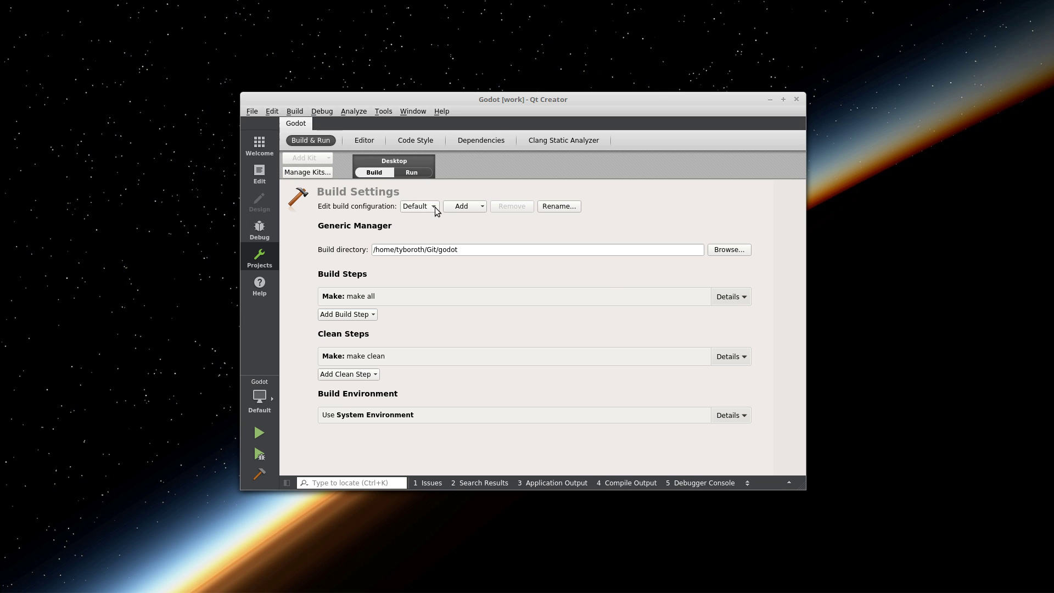
pyautogui.click(457, 207)
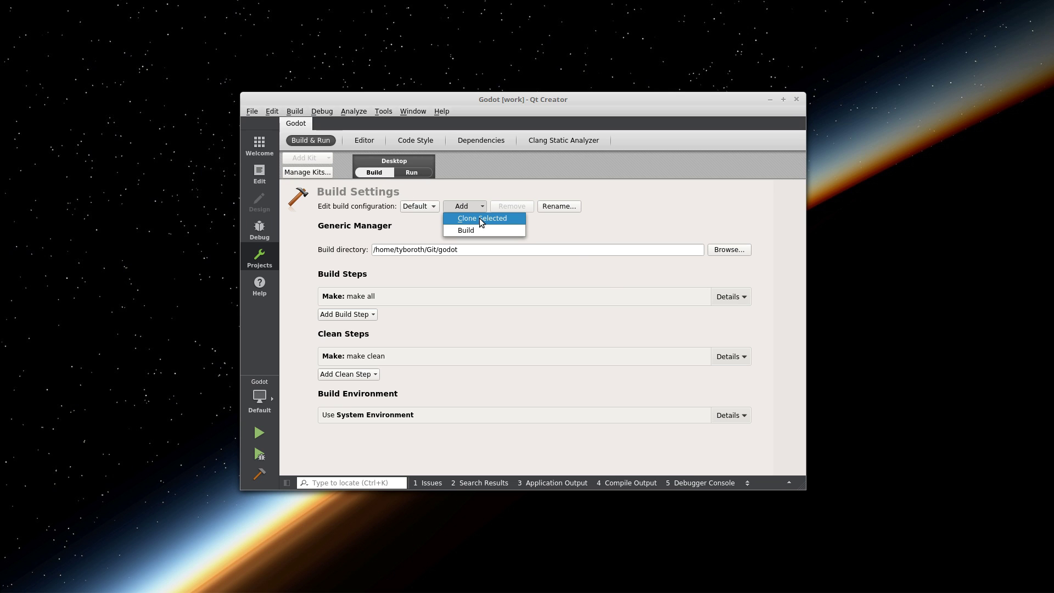
pyautogui.click(480, 219)
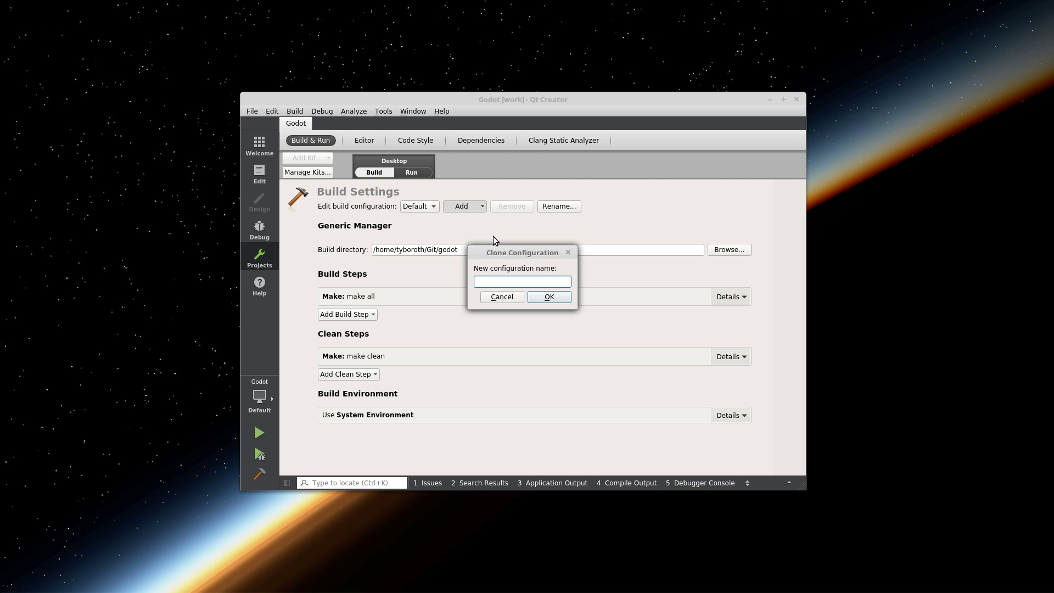
pyautogui.write('Godot Build')
pyautogui.click(536, 296)
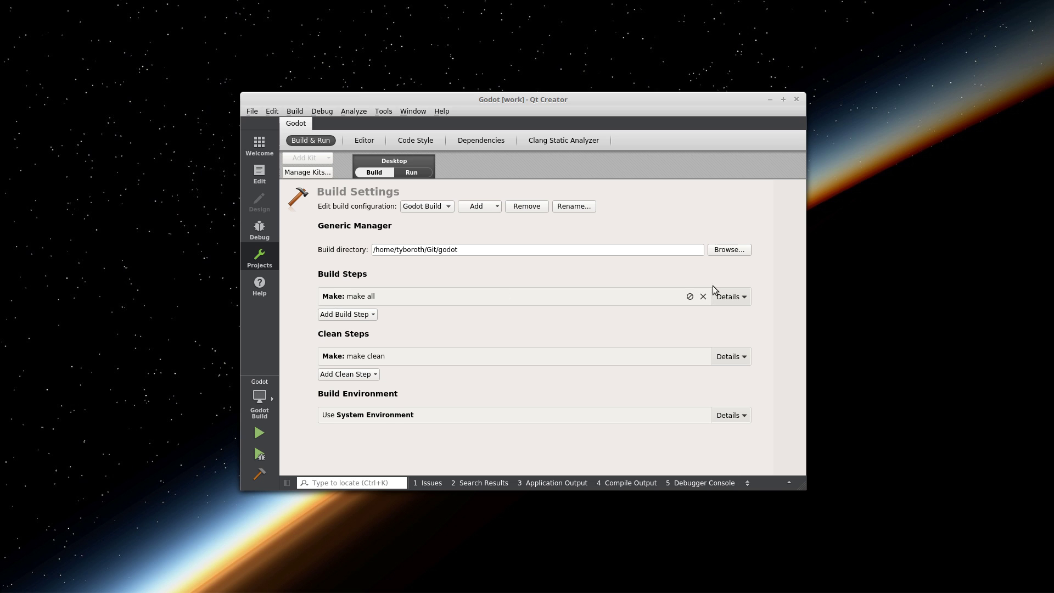
pyautogui.click(703, 296)
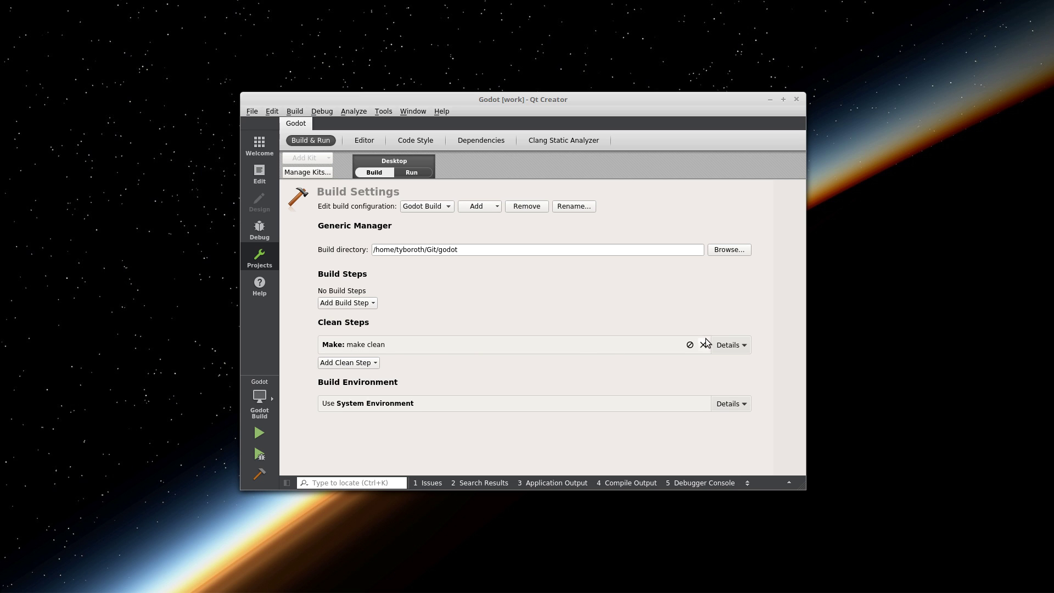
pyautogui.click(703, 344)
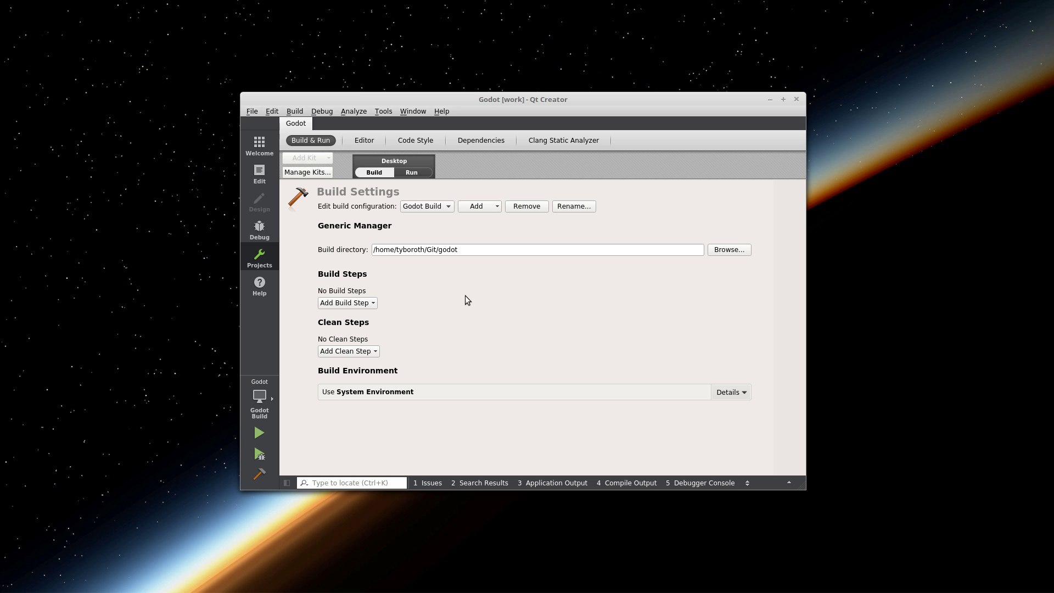
# Add a custom process build step with the command scons and the arguments "platform=x11 target=debug -j 4"
pyautogui.click(341, 305)
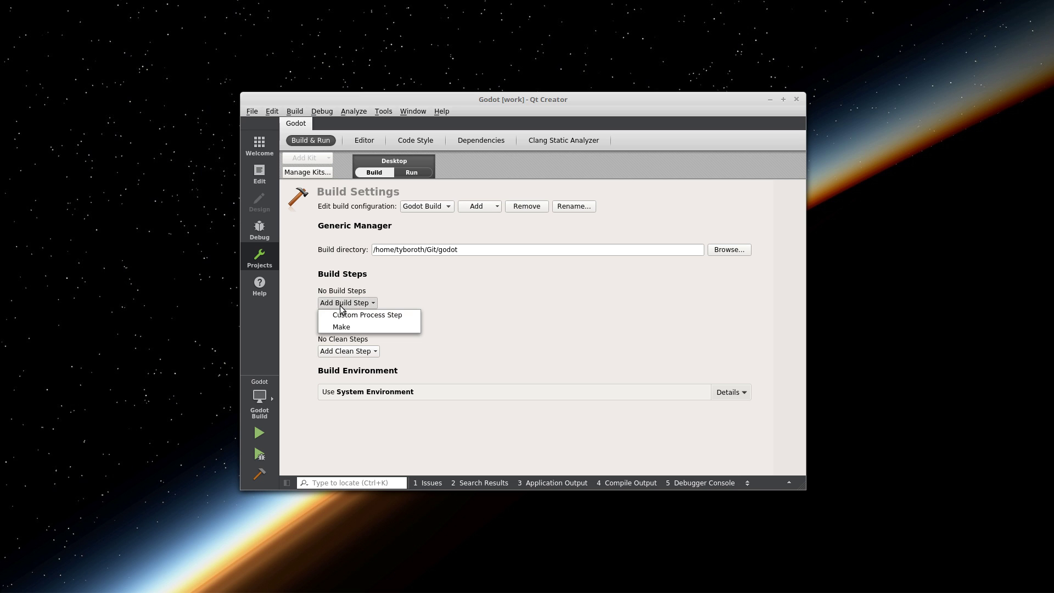
pyautogui.click(386, 316)
pyautogui.click(401, 317)
pyautogui.write('scons')
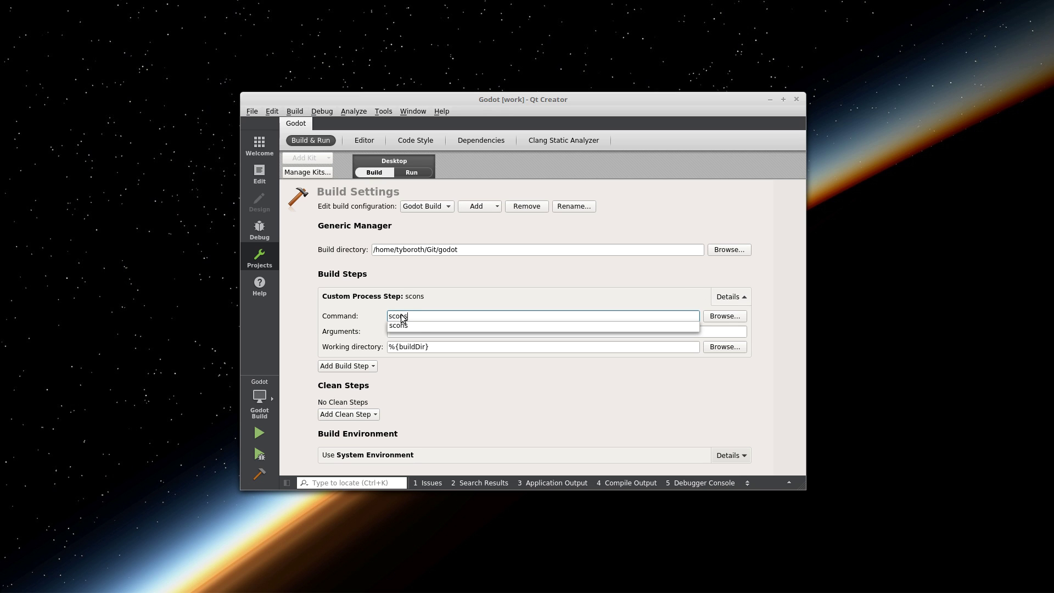
pyautogui.click(328, 318)
pyautogui.click(419, 325)
pyautogui.write('p')
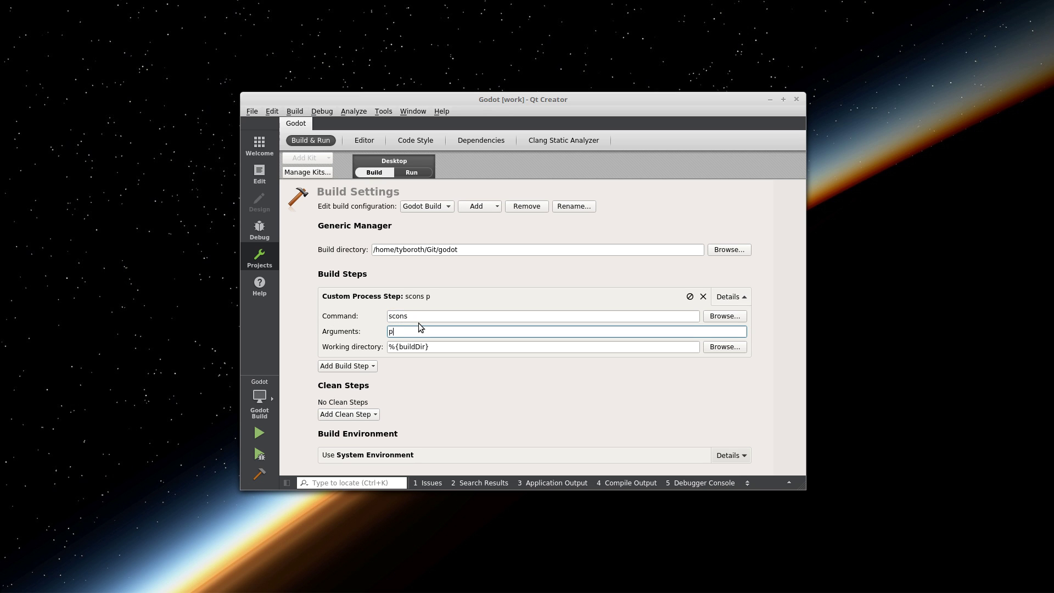
pyautogui.write('latform=x11 target=debug -j 4')
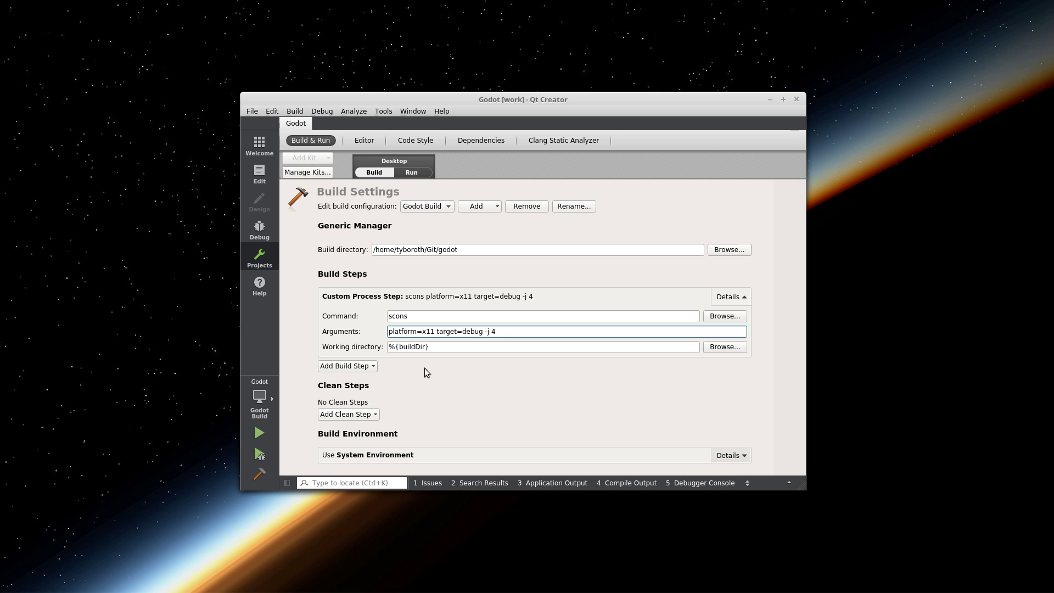
# Add a custom process clean step with the command scons and the arguments "platform=x11 target=debug -j 4 --clean", reusing the build step's arguments
pyautogui.hotkey('ctrl', 'a')
pyautogui.hotkey('ctrl', 'c')
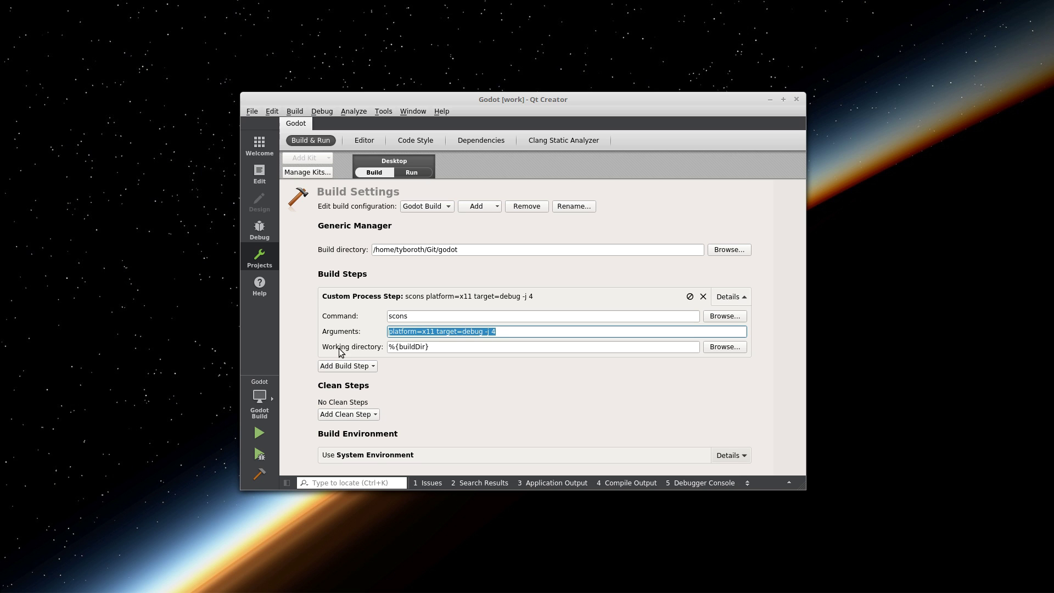
pyautogui.click(346, 416)
pyautogui.click(366, 427)
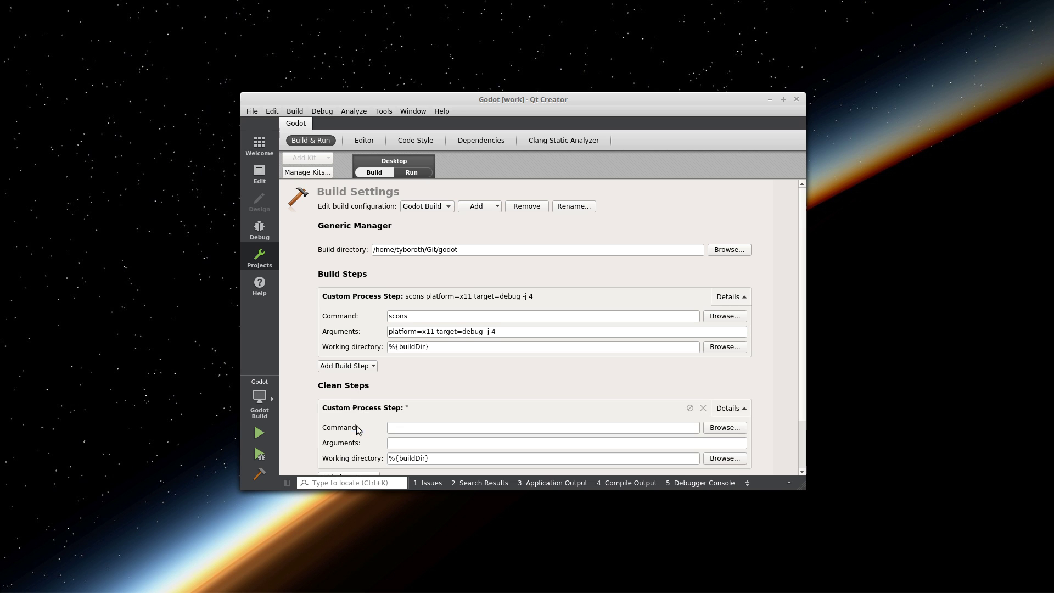
pyautogui.scroll(-2, 367, 426)
pyautogui.click(405, 367)
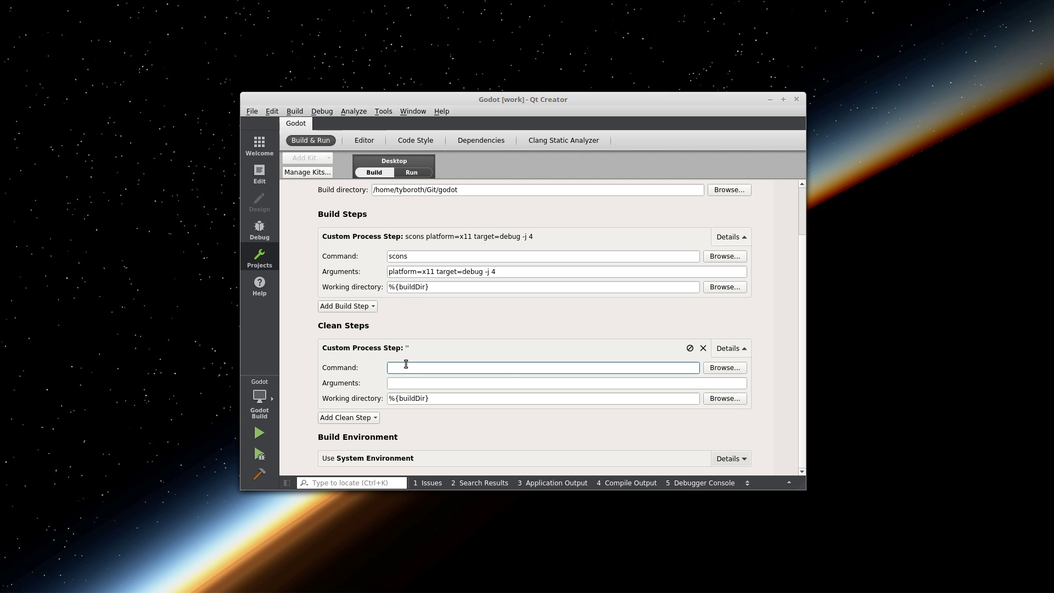
pyautogui.write('scons')
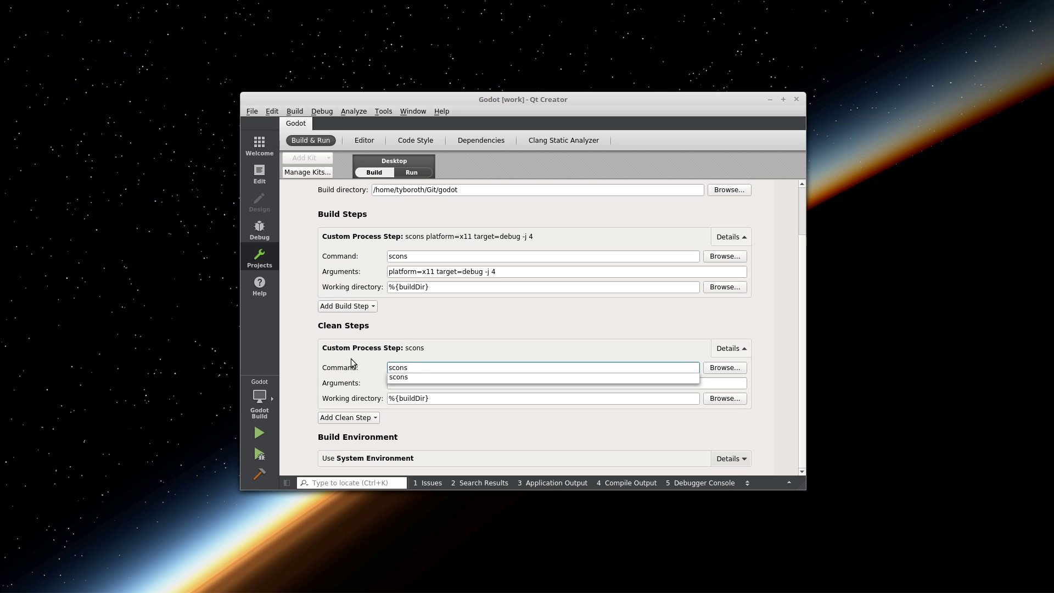
pyautogui.click(430, 381)
pyautogui.hotkey('ctrl', 'v')
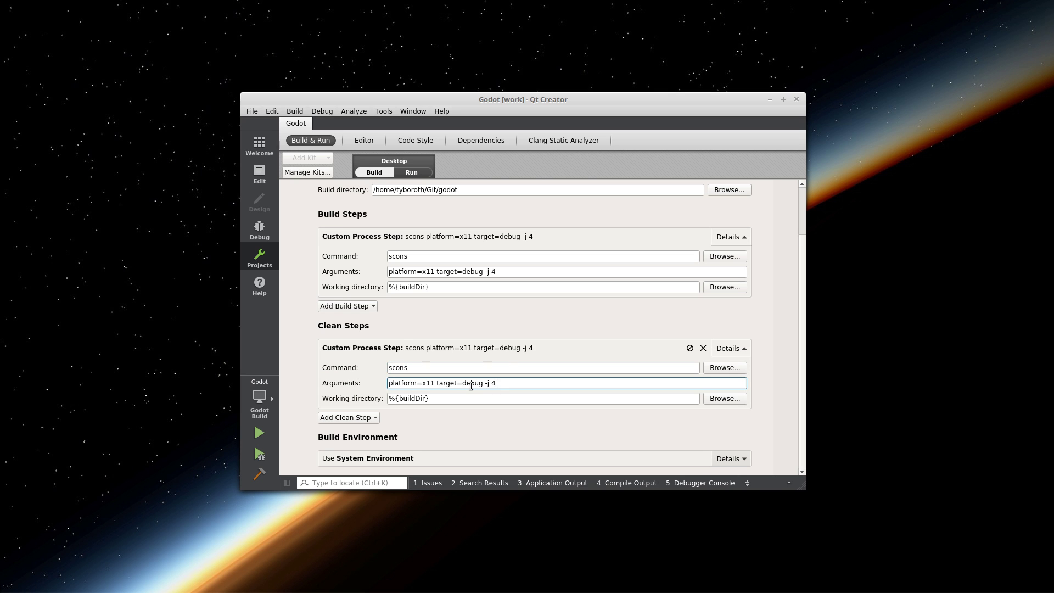
pyautogui.write('--clean')
pyautogui.moveTo(564, 381); pyautogui.dragTo(350, 382)
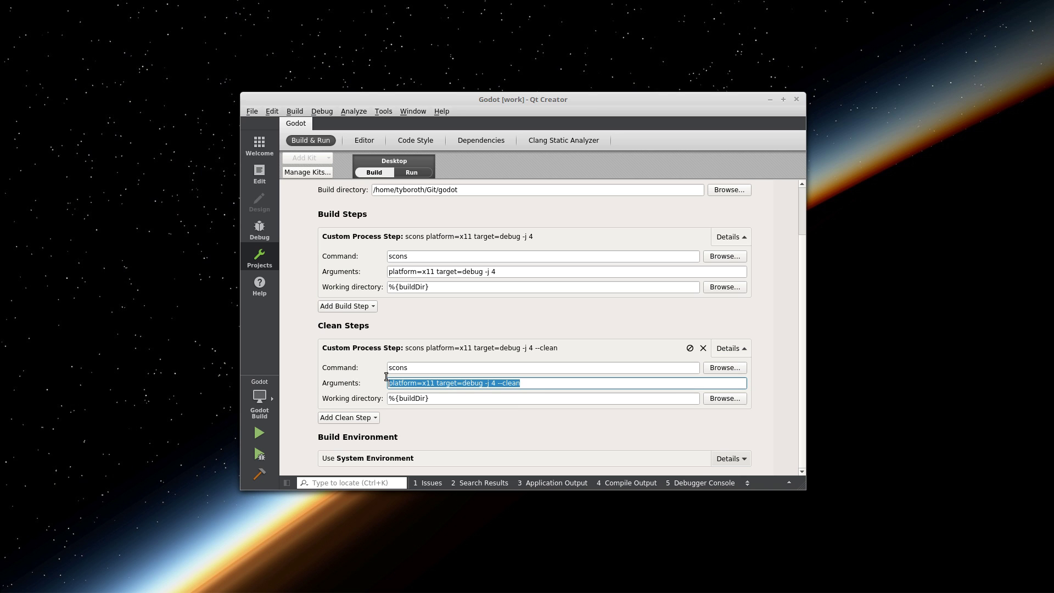
pyautogui.moveTo(518, 271); pyautogui.dragTo(405, 272)
pyautogui.click(516, 271)
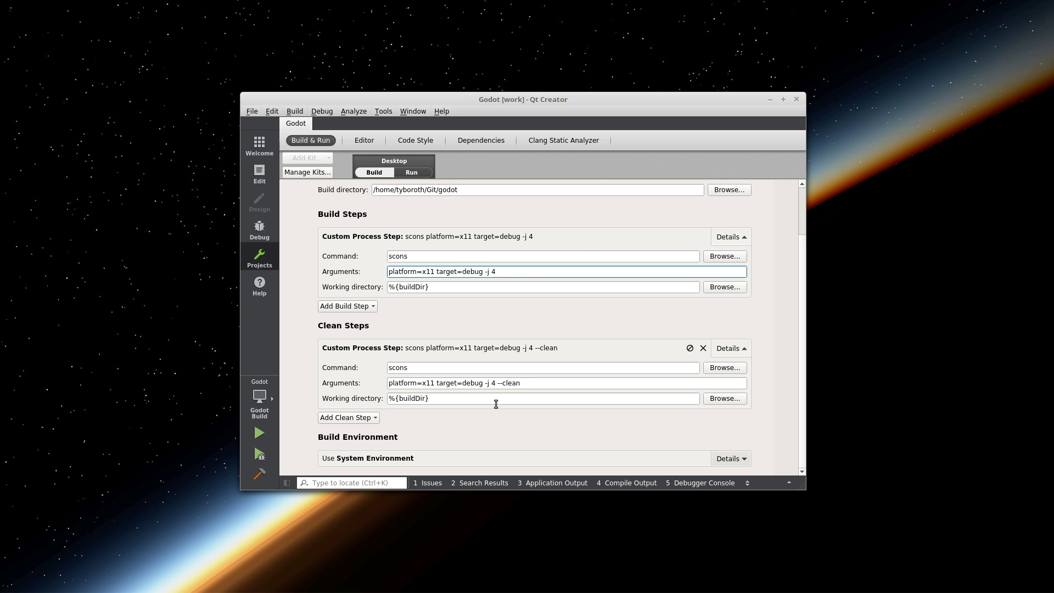
pyautogui.moveTo(527, 387); pyautogui.dragTo(345, 384)
pyautogui.press('End')
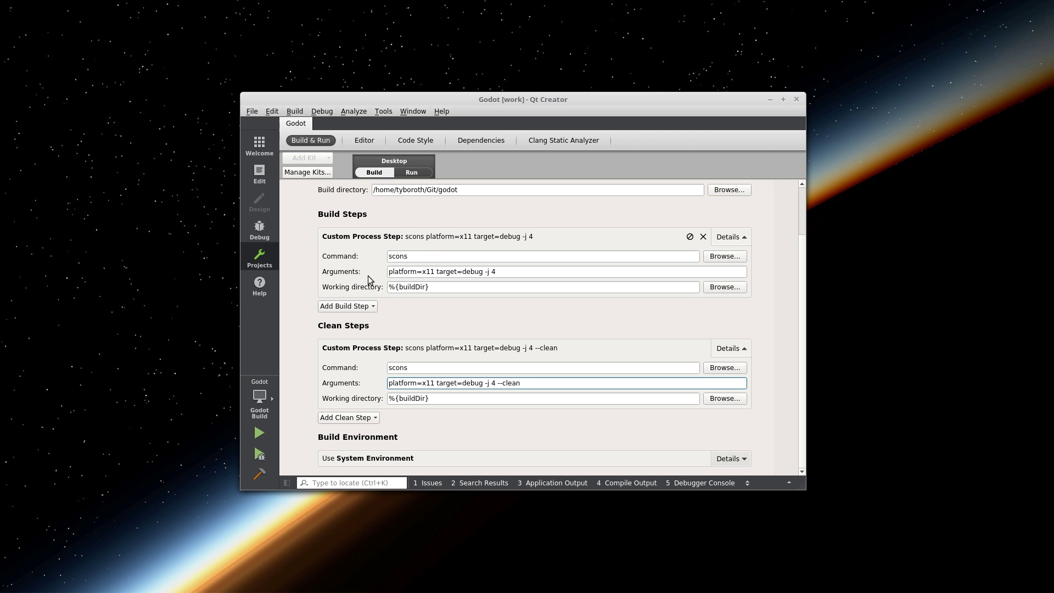
pyautogui.click(258, 480)
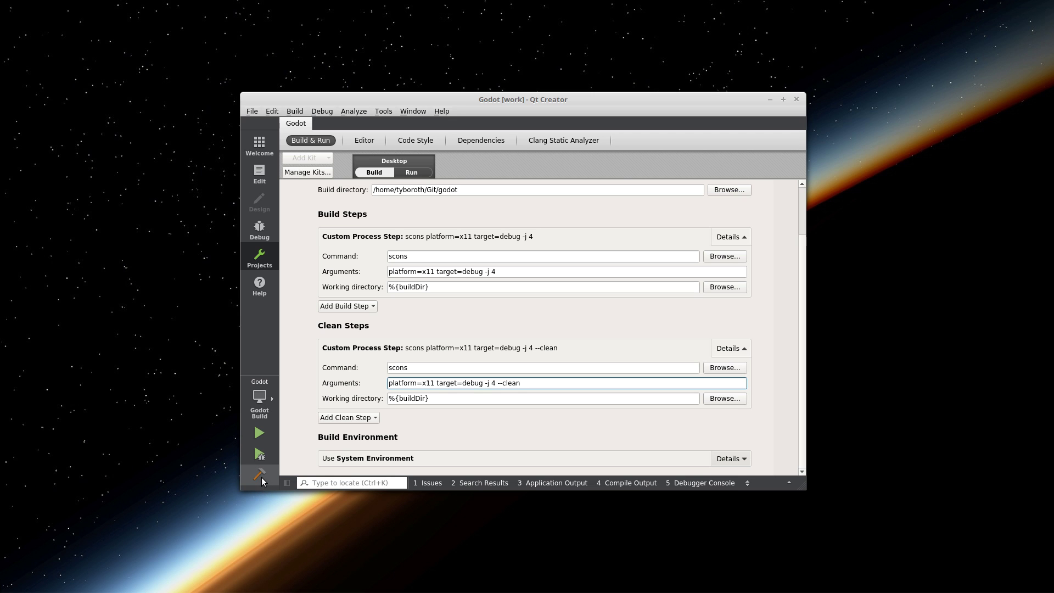
pyautogui.click(265, 479)
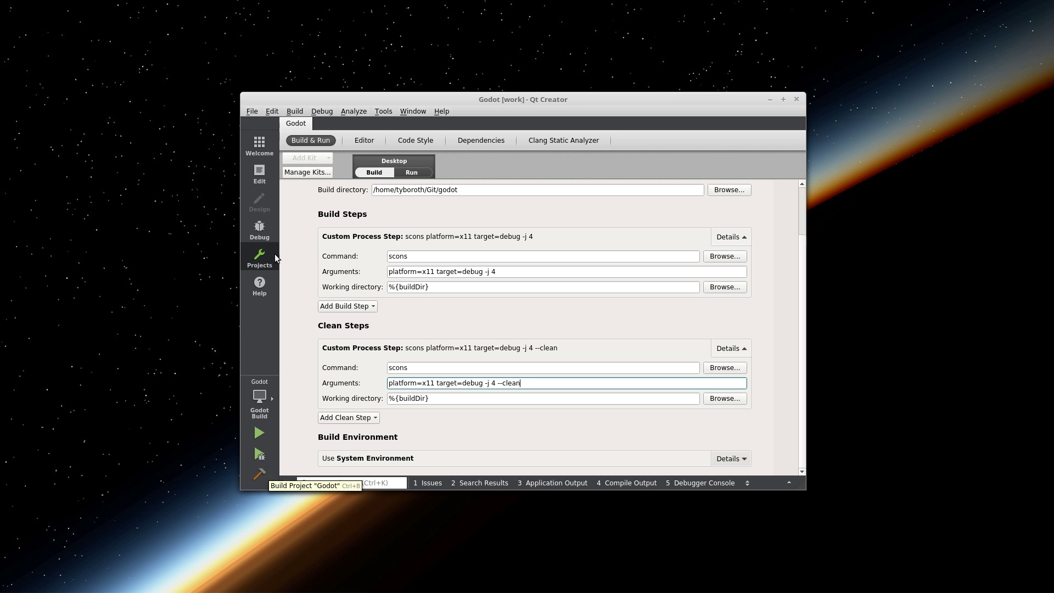
# In the run settings, clone the Custom Executable run configuration as "Godot Run"
pyautogui.click(413, 173)
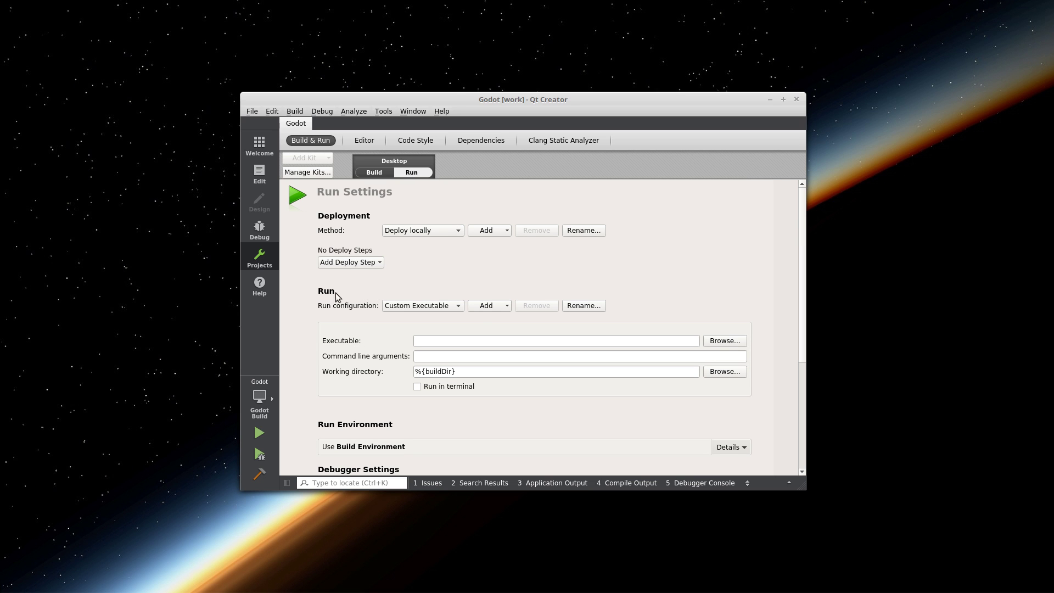
pyautogui.click(499, 308)
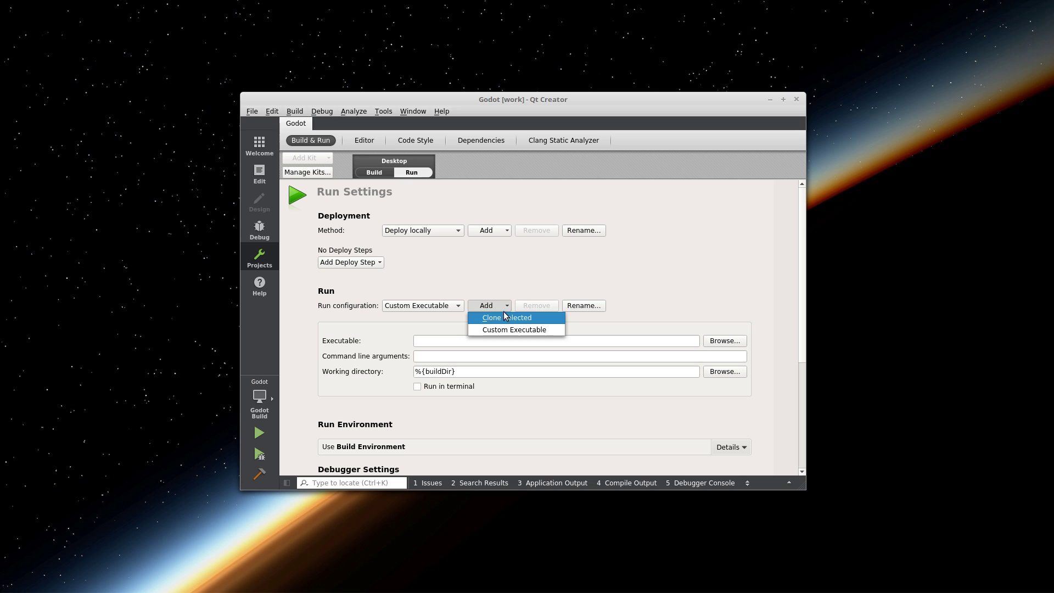
pyautogui.click(538, 318)
pyautogui.write('Godot Run')
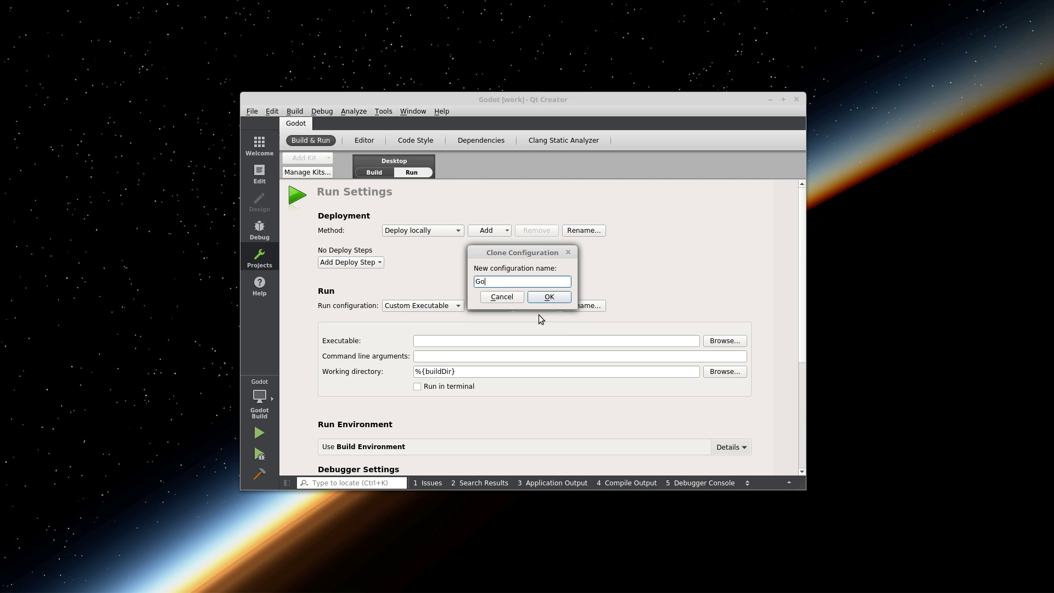
pyautogui.click(549, 297)
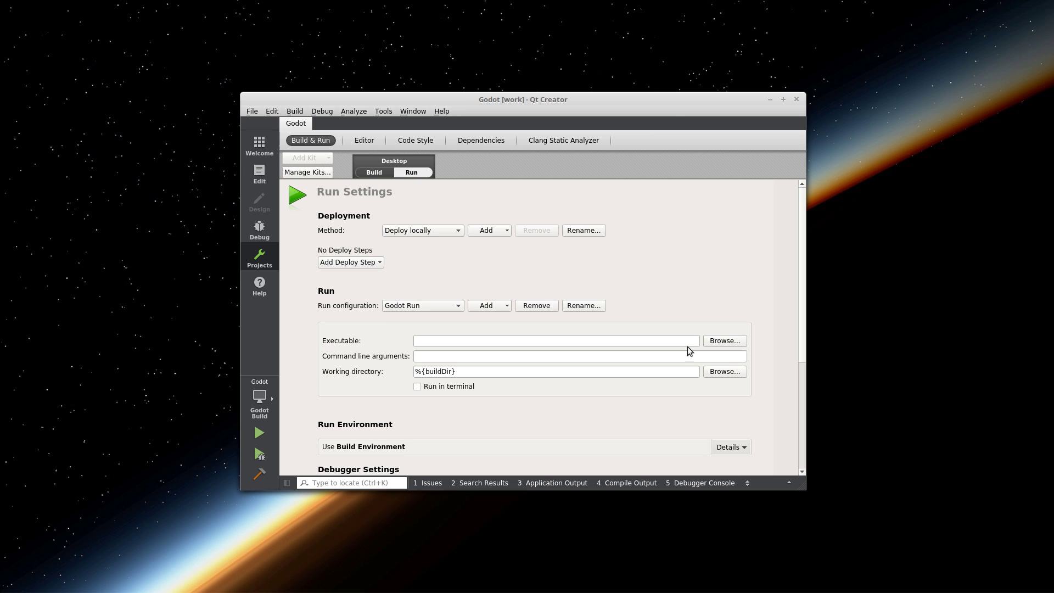
# Set the run configuration's executable to godot.x11.tools.64 from the bin folder of the godot directory
pyautogui.click(728, 342)
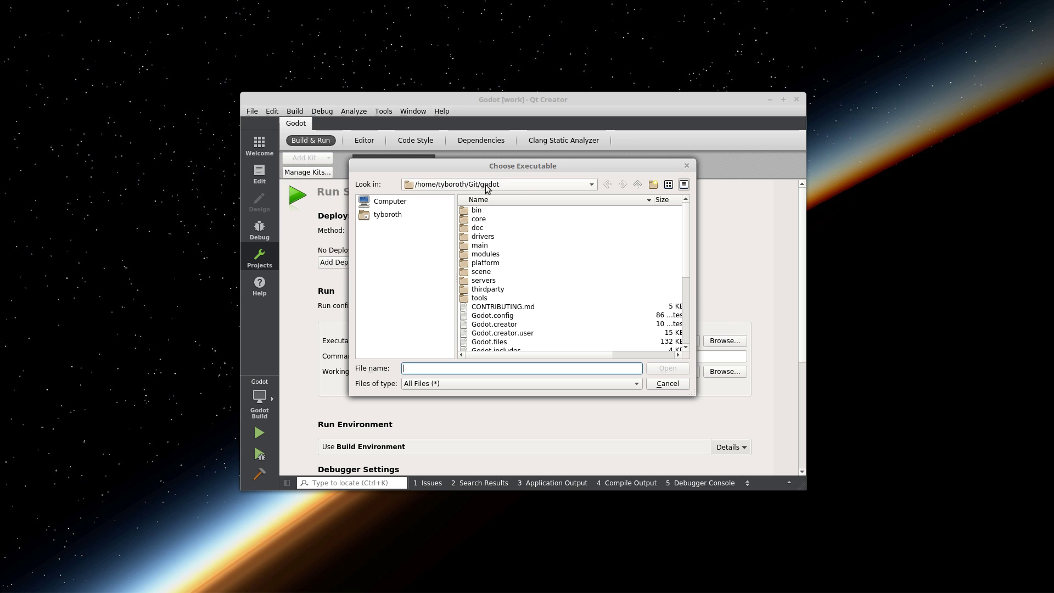
pyautogui.doubleClick(483, 211)
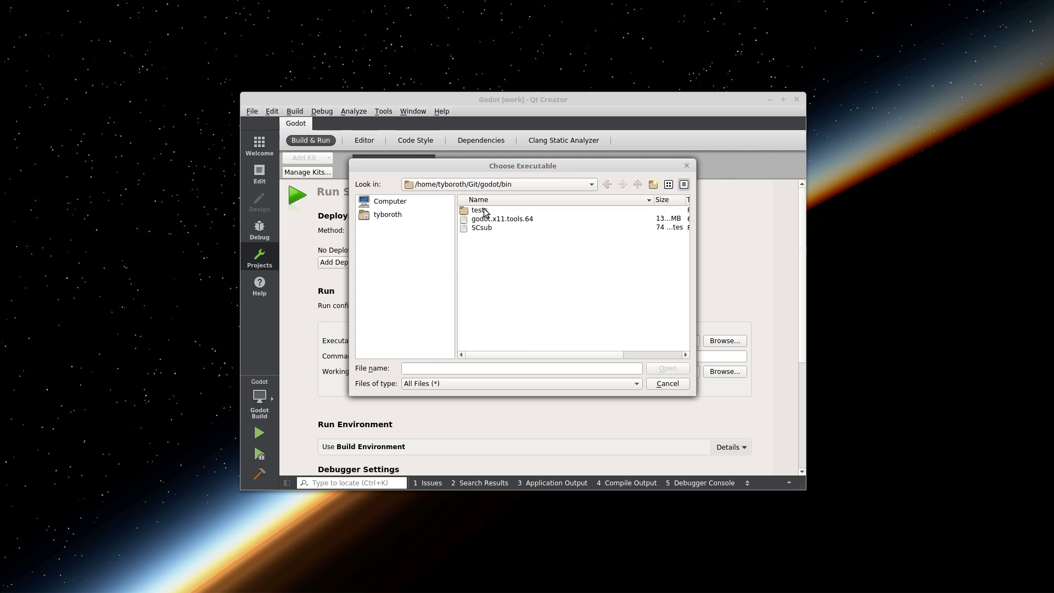
pyautogui.click(495, 219)
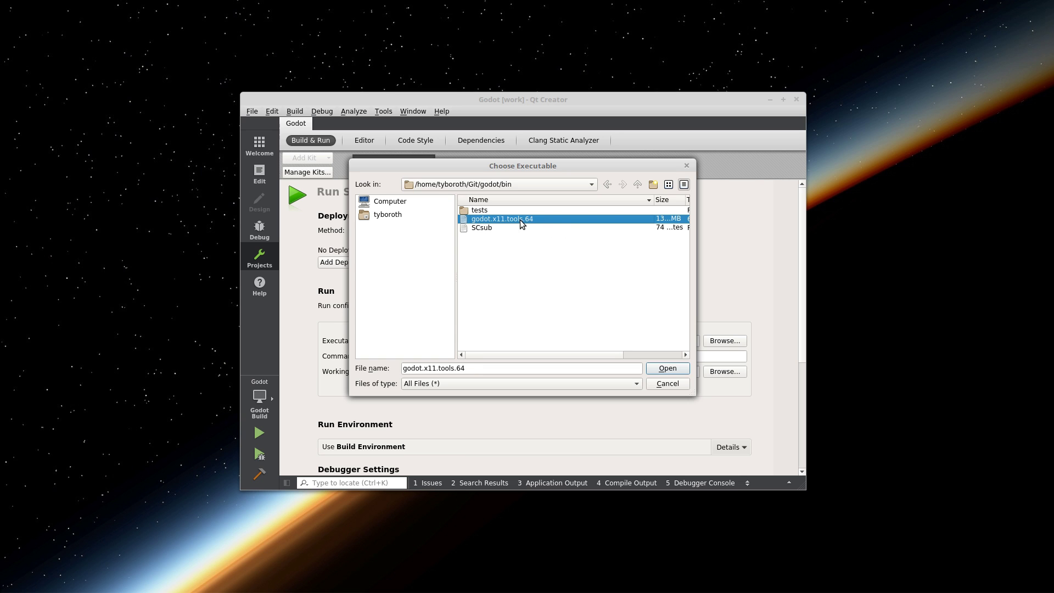
pyautogui.click(656, 368)
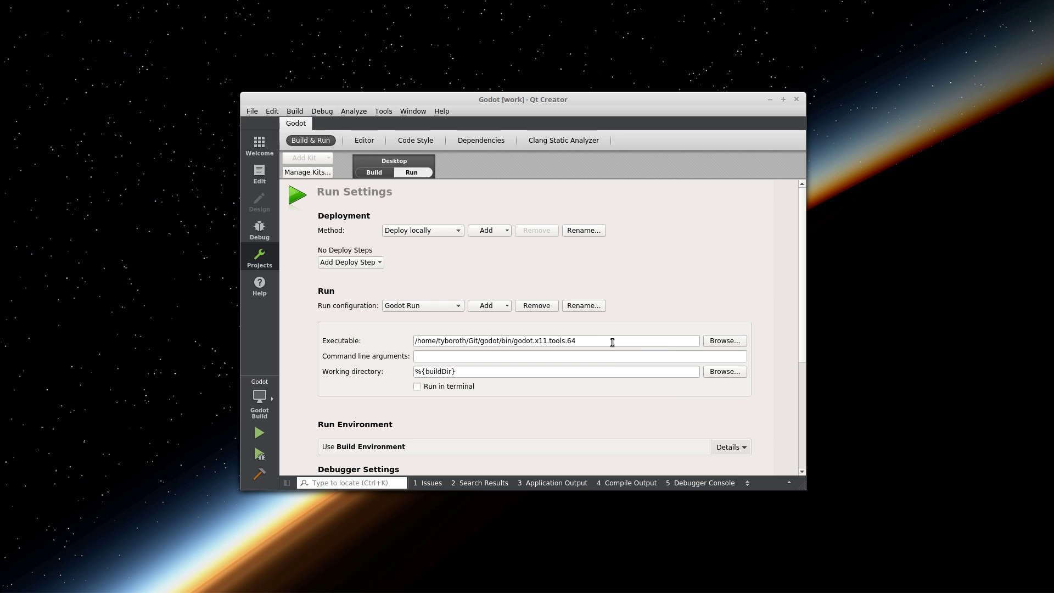
# Start debugging the project, check the DevProject entry in the launched Godot Project Manager, and close it
pyautogui.click(255, 456)
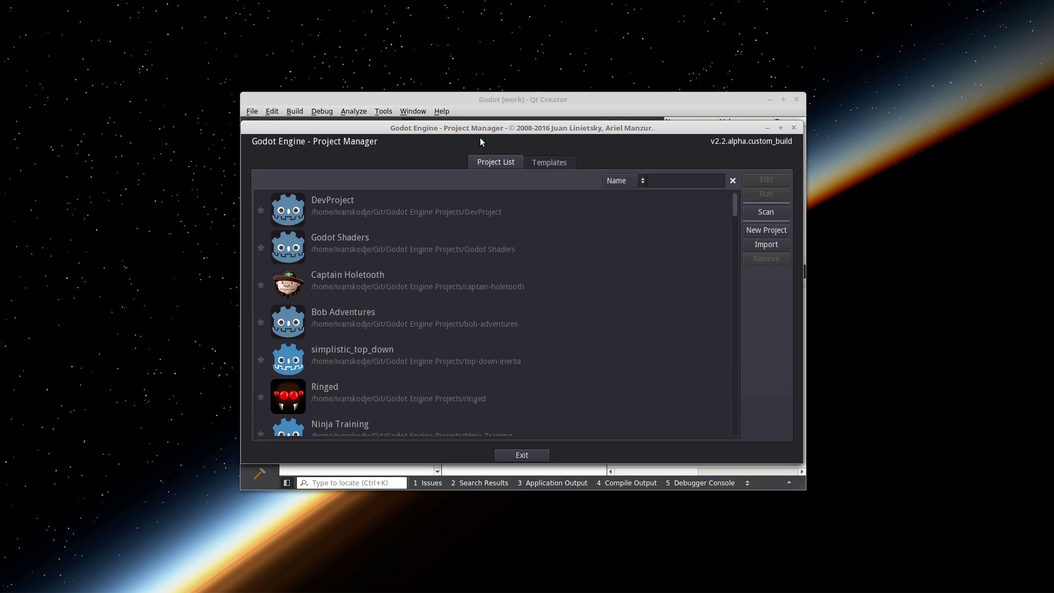
pyautogui.moveTo(499, 128); pyautogui.dragTo(658, 114)
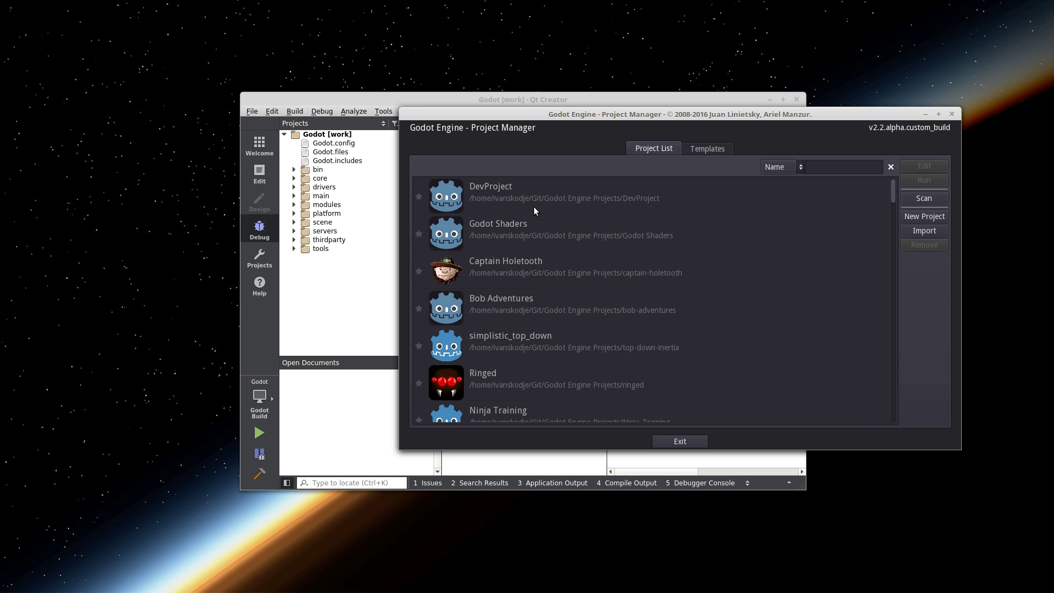
pyautogui.moveTo(493, 116); pyautogui.dragTo(365, 148)
pyautogui.moveTo(523, 98); pyautogui.dragTo(492, 98)
pyautogui.moveTo(799, 144); pyautogui.dragTo(765, 175)
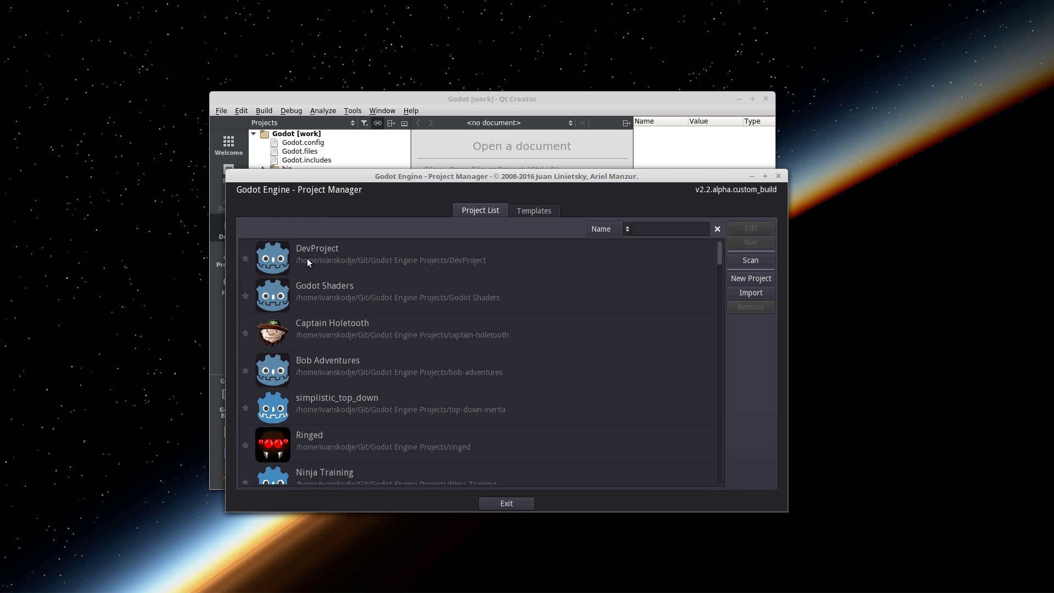
pyautogui.click(470, 262)
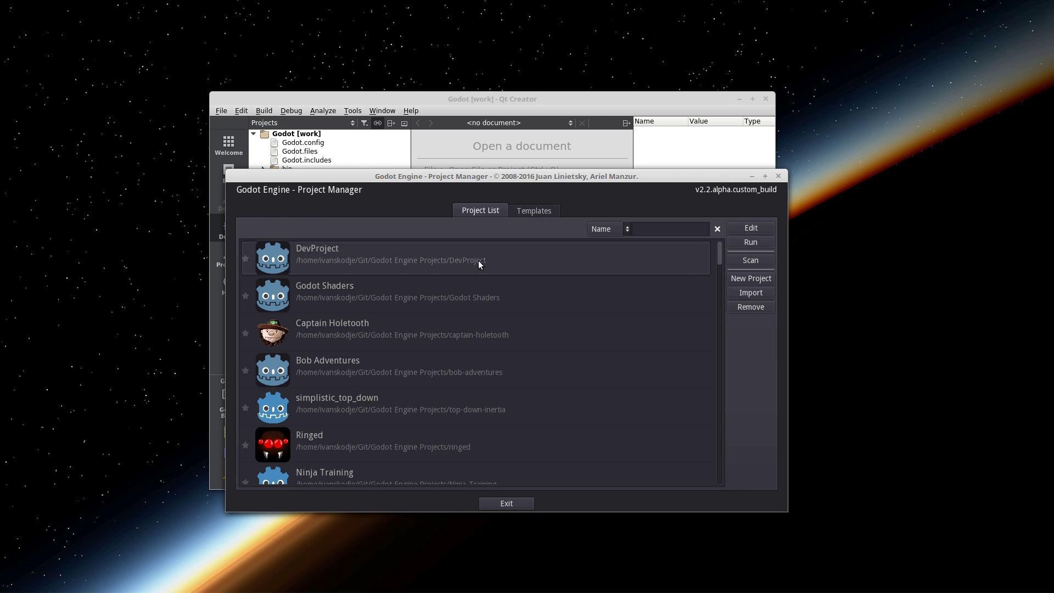
pyautogui.click(779, 177)
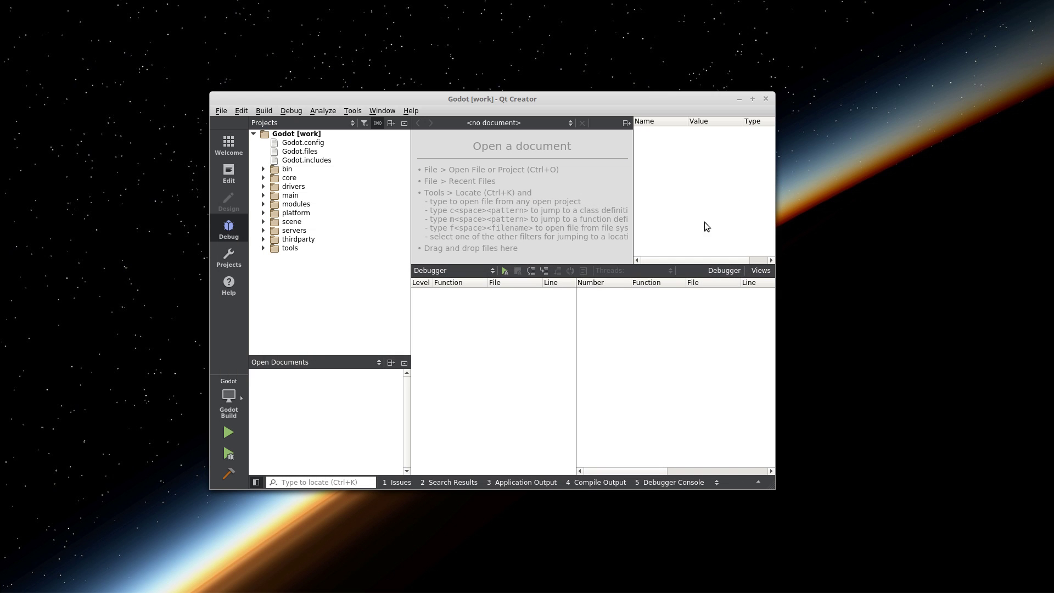
# In the run settings, set the command line arguments to "-e" and the working directory to the DevProject folder in Godot Engine Projects
pyautogui.click(230, 257)
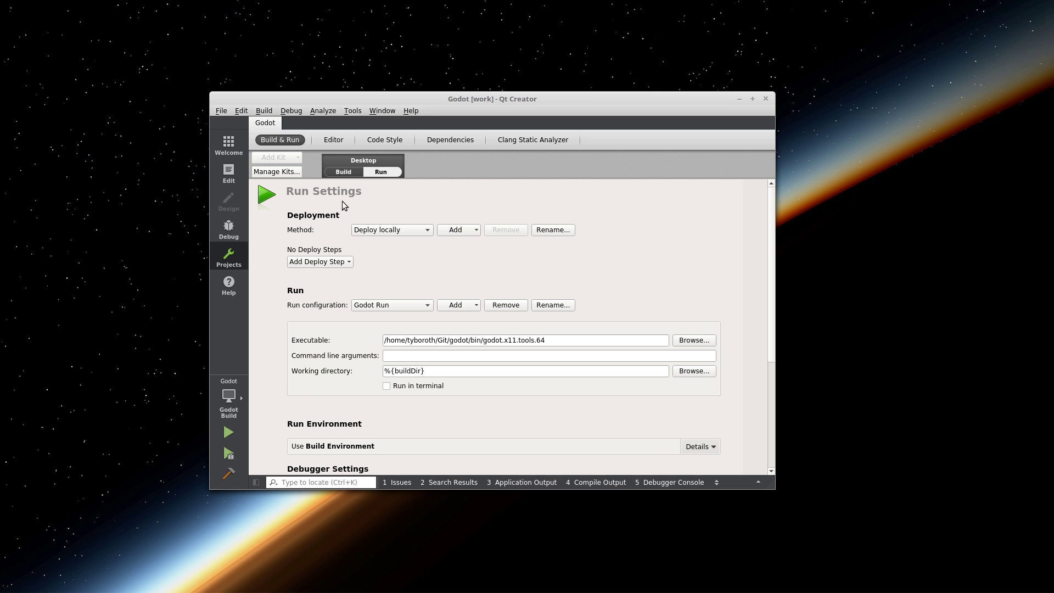
pyautogui.click(418, 355)
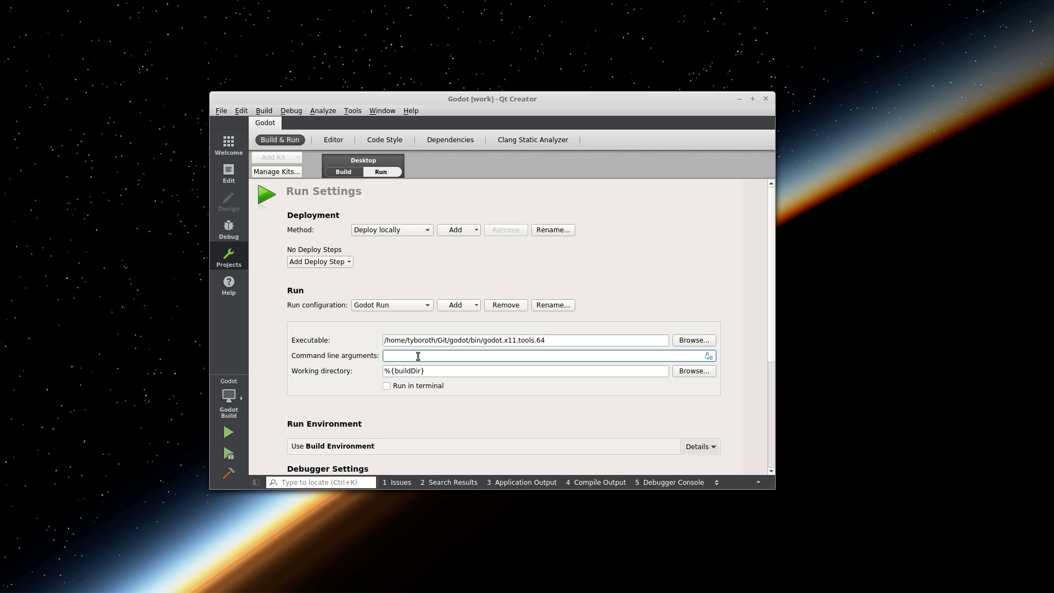
pyautogui.write('-e')
pyautogui.click(684, 372)
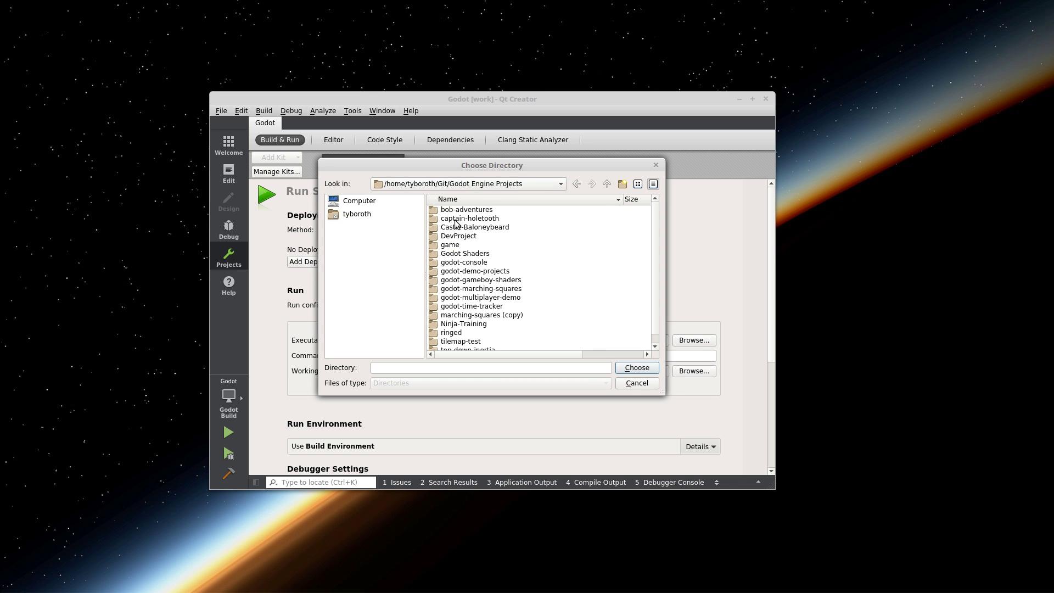
pyautogui.doubleClick(461, 238)
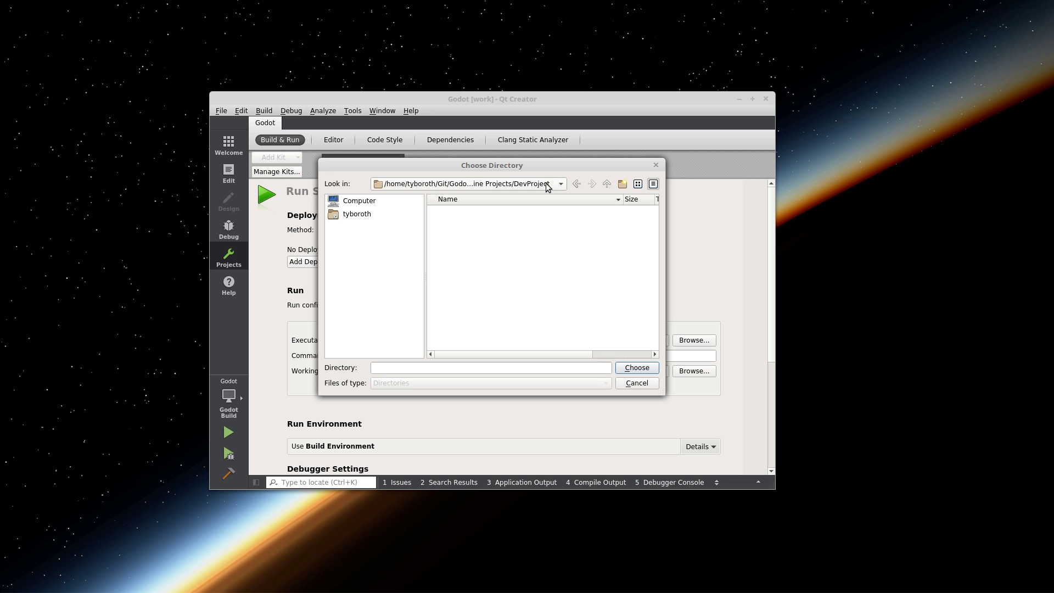
pyautogui.click(636, 367)
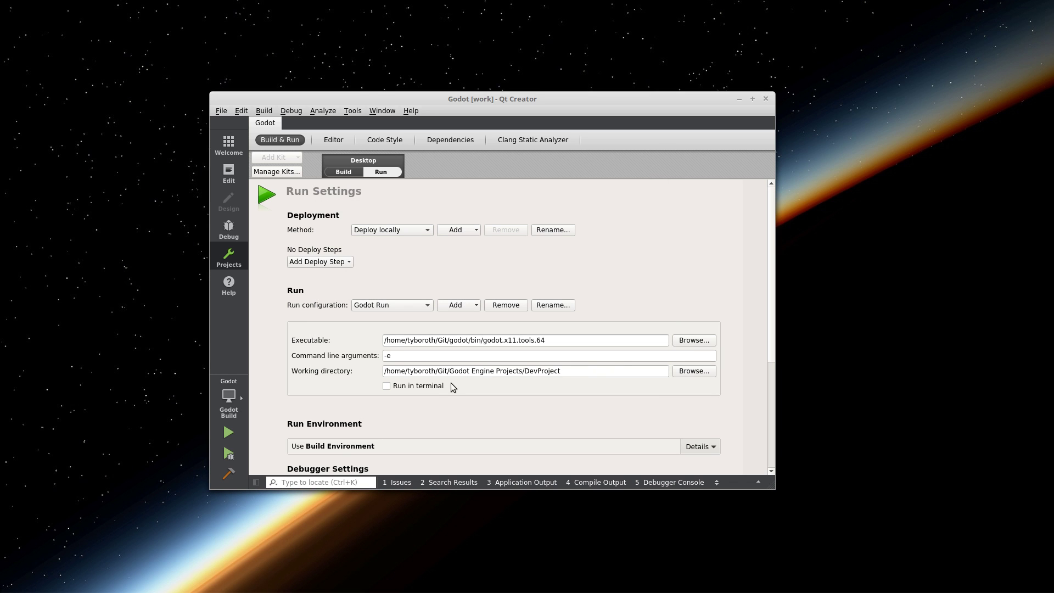
# Debug the project again to launch DevProject in the Godot editor, and quit the editor
pyautogui.click(229, 454)
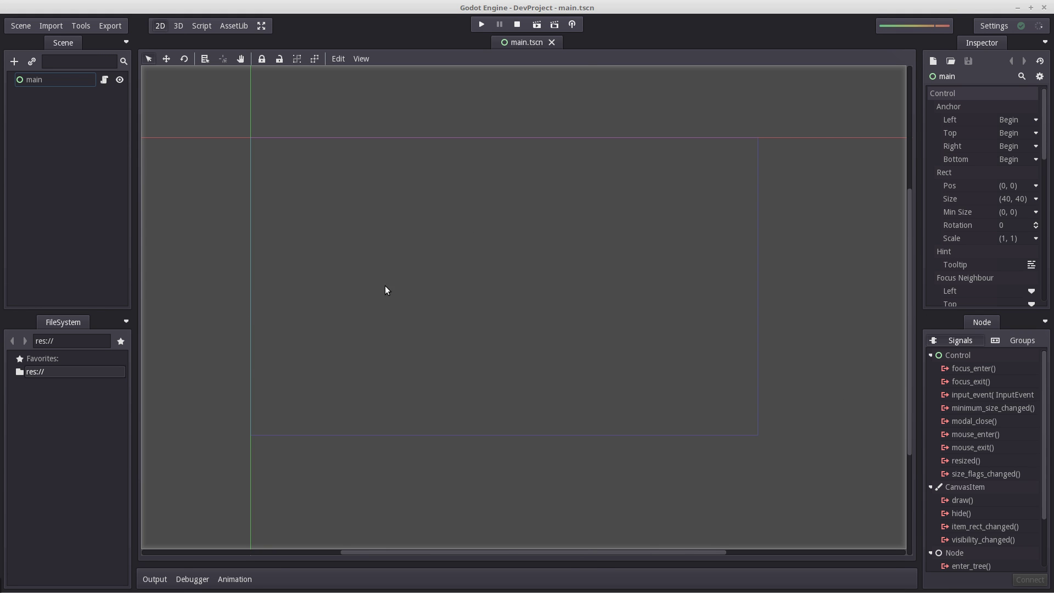
pyautogui.hotkey('ctrl', 'q')
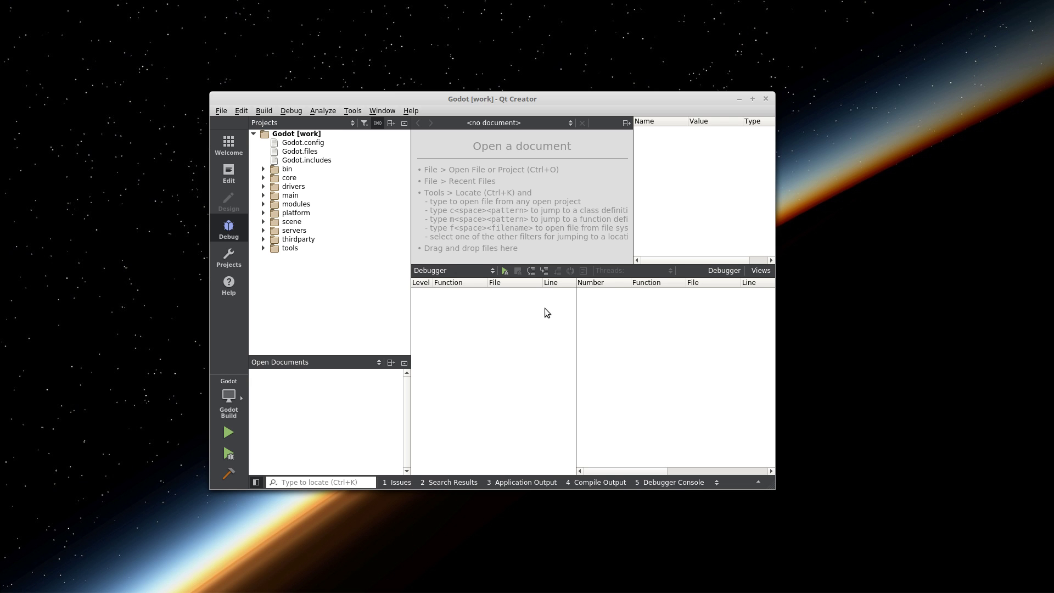